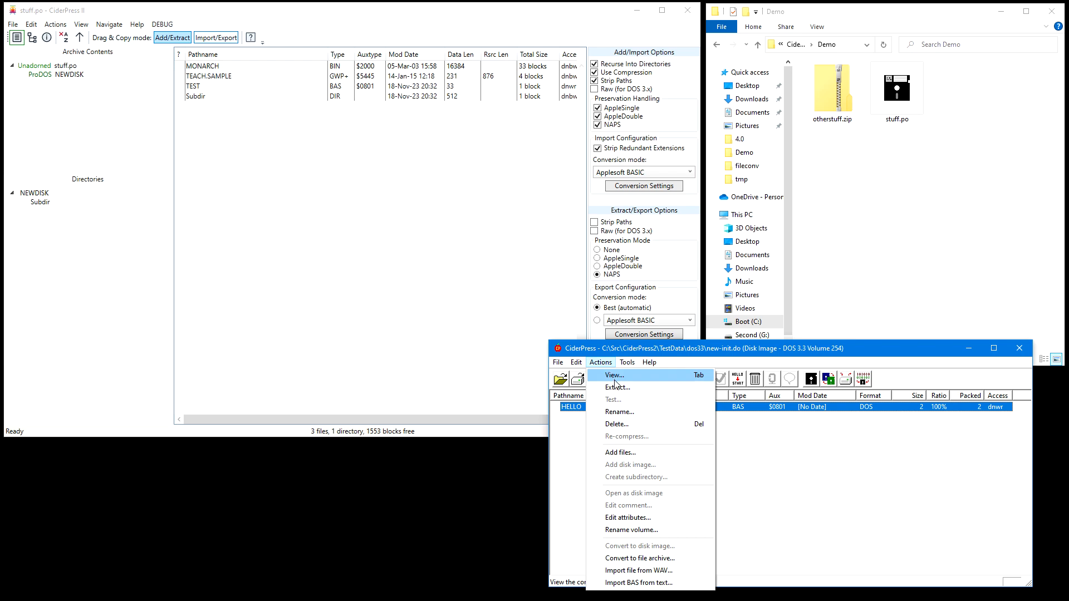
Compare the original CiderPress extraction presets for preserving Apple II formats and easy Windows access, leaving without extracting HELLO
{"action": "left_click", "coordinate": [618, 388]}
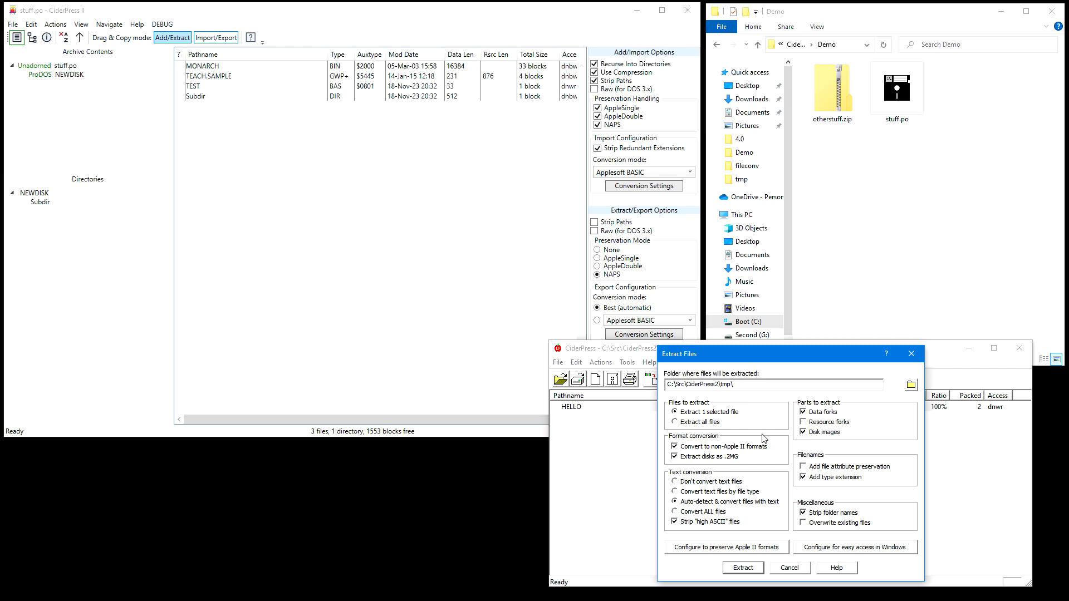
{"action": "left_click", "coordinate": [701, 548]}
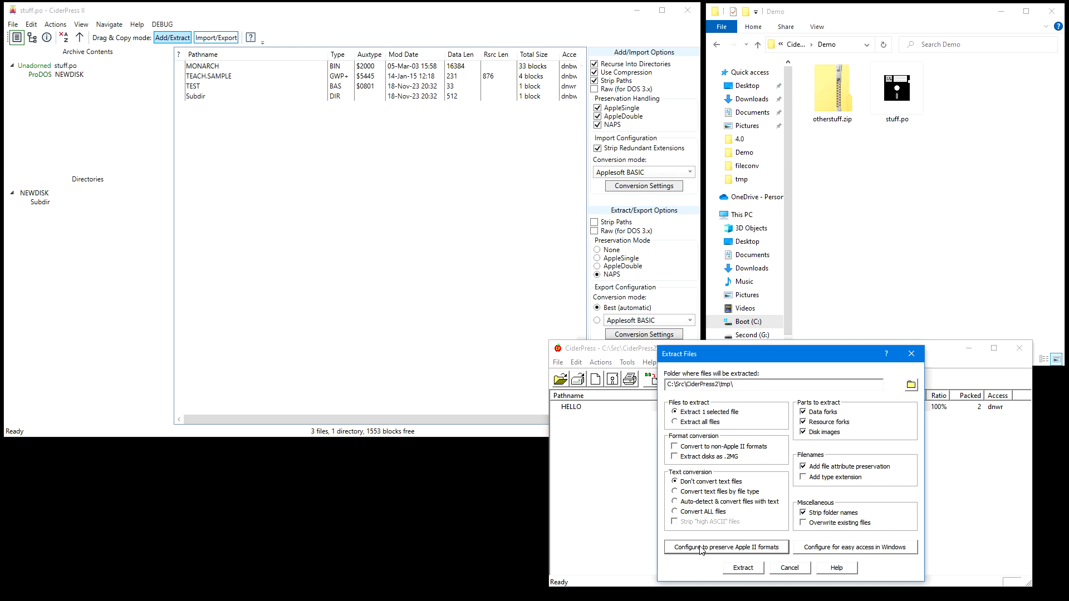
{"action": "left_click", "coordinate": [867, 548]}
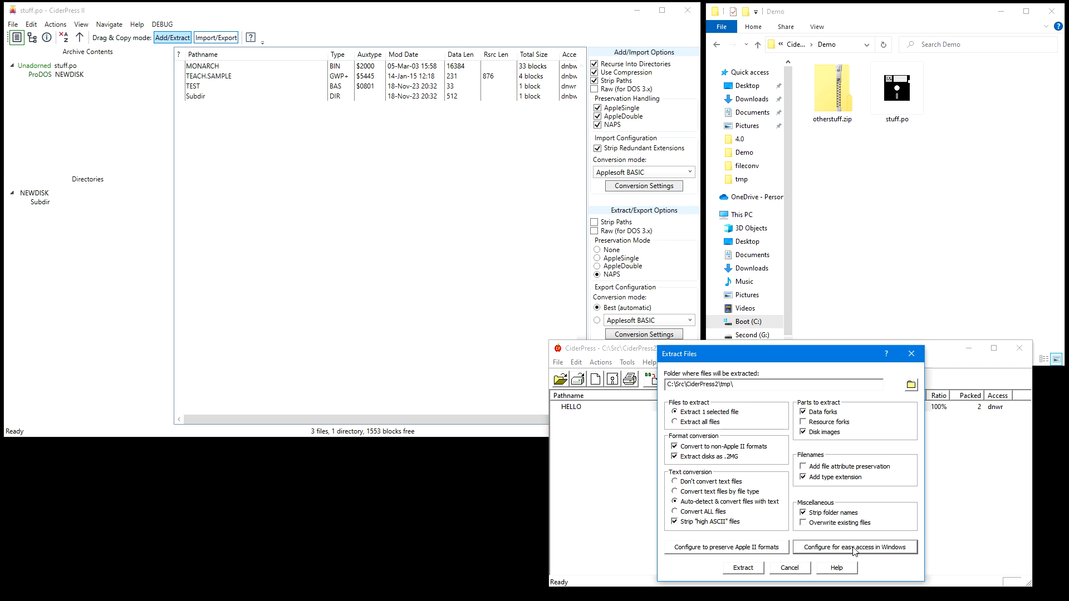
{"action": "left_click", "coordinate": [793, 571]}
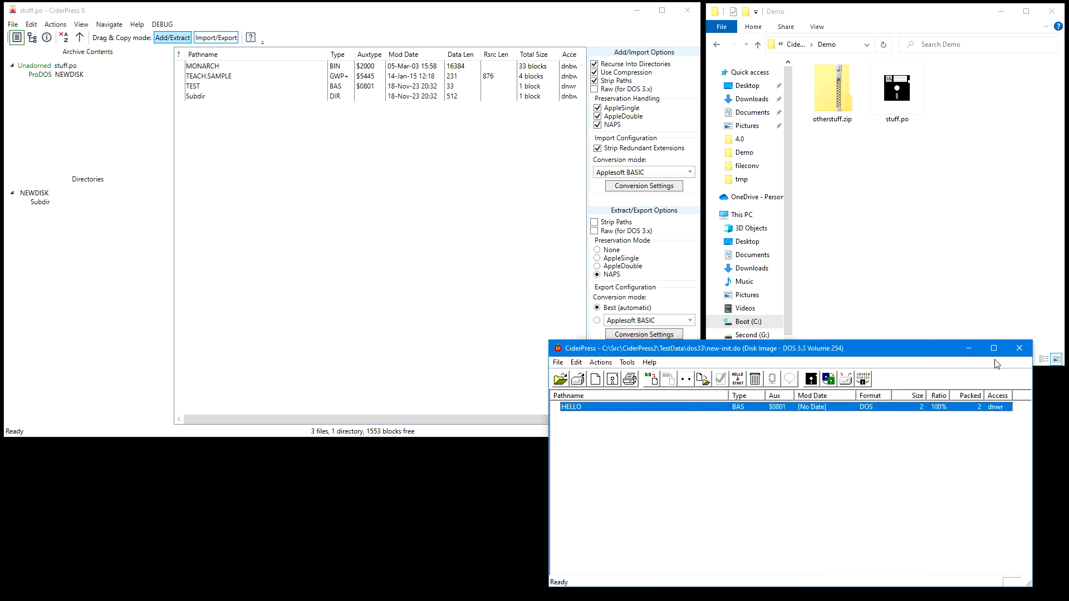
{"action": "left_click", "coordinate": [969, 348]}
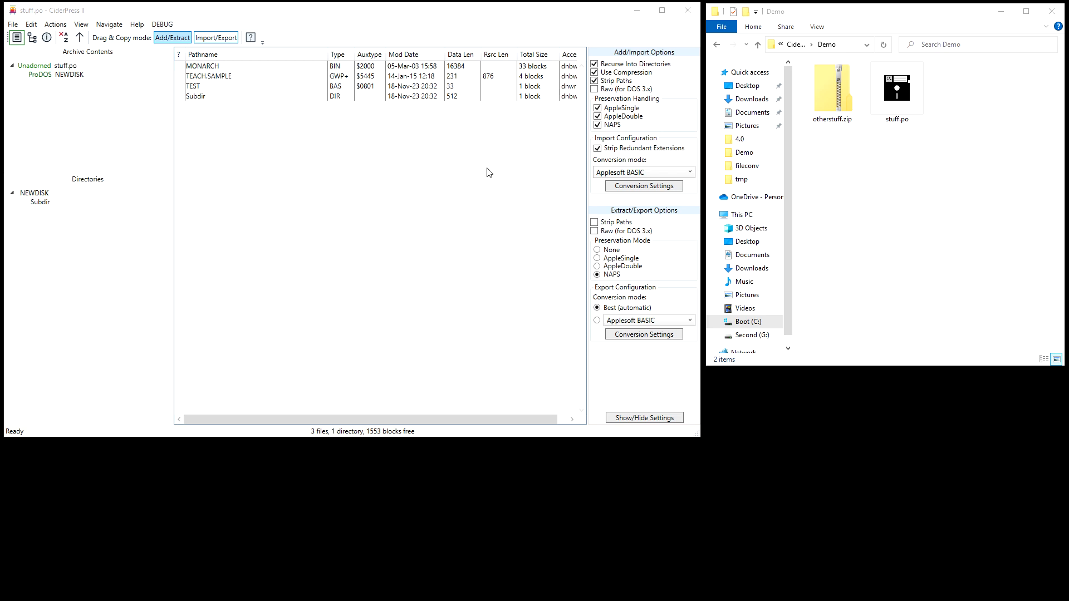
{"action": "left_click", "coordinate": [359, 13]}
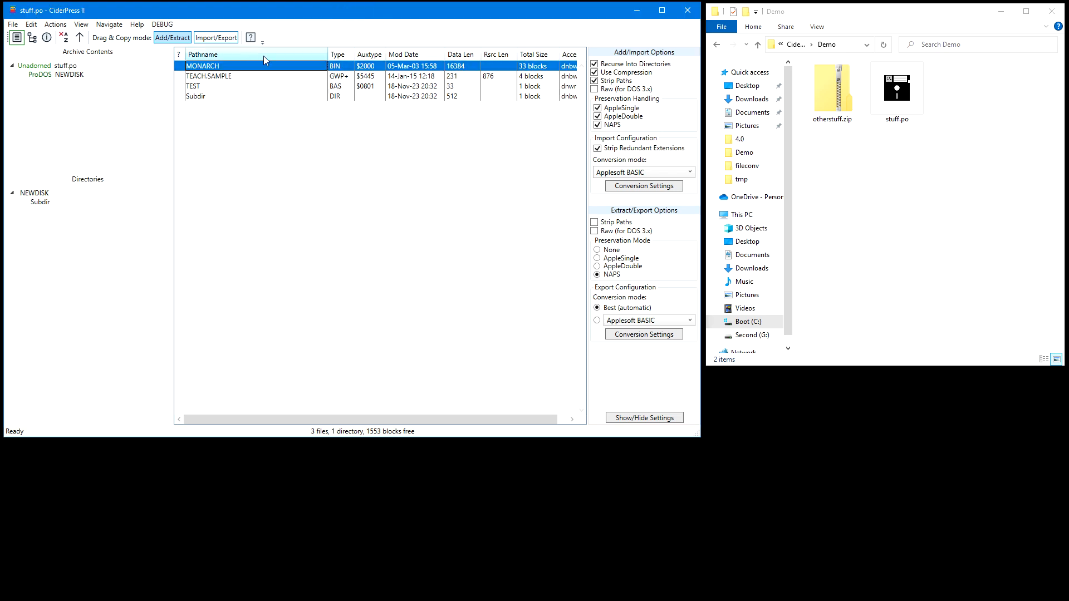
{"action": "left_click", "coordinate": [55, 25]}
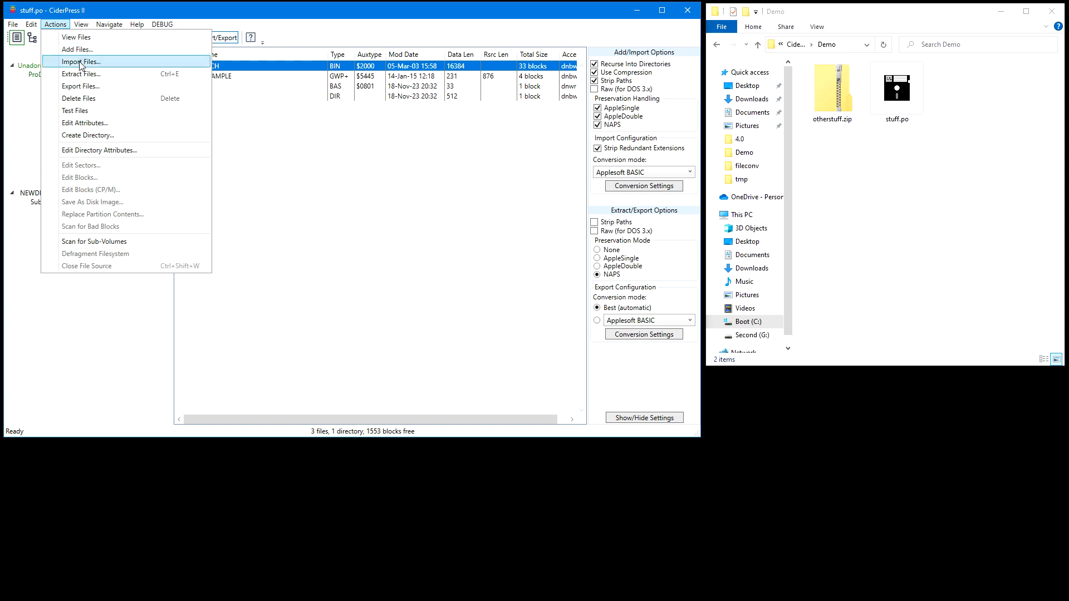
{"action": "left_click", "coordinate": [222, 17]}
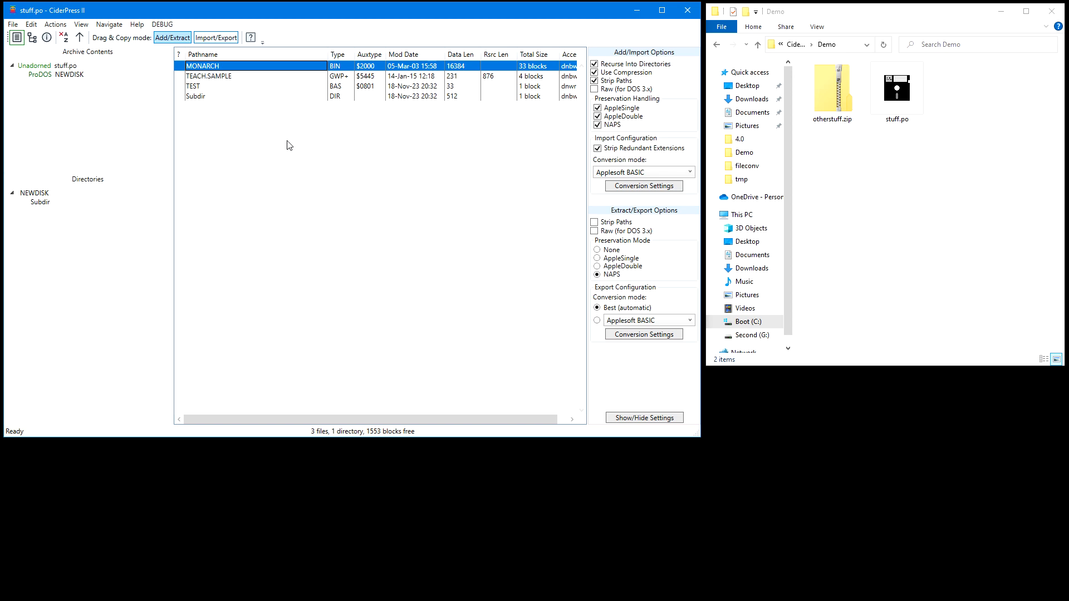
Extract MONARCH from stuff.po into the Demo folder using Add/Extract copy mode with NAPS preservation
{"action": "left_click", "coordinate": [174, 38]}
{"action": "left_click_drag", "start_coordinate": [219, 67], "coordinate": [871, 169]}
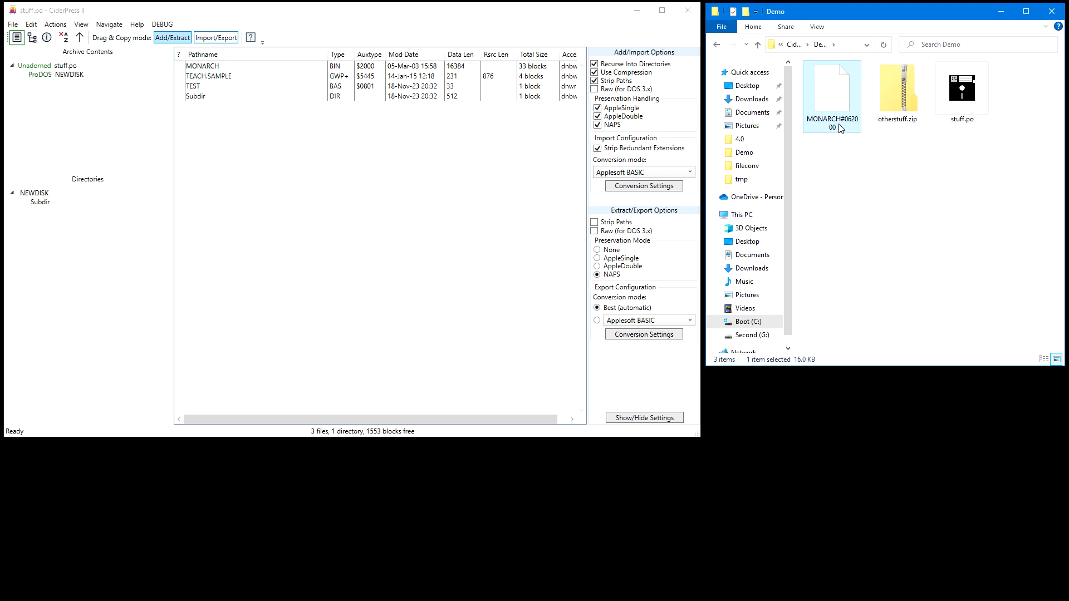
{"action": "mouse_move", "coordinate": [856, 128]}
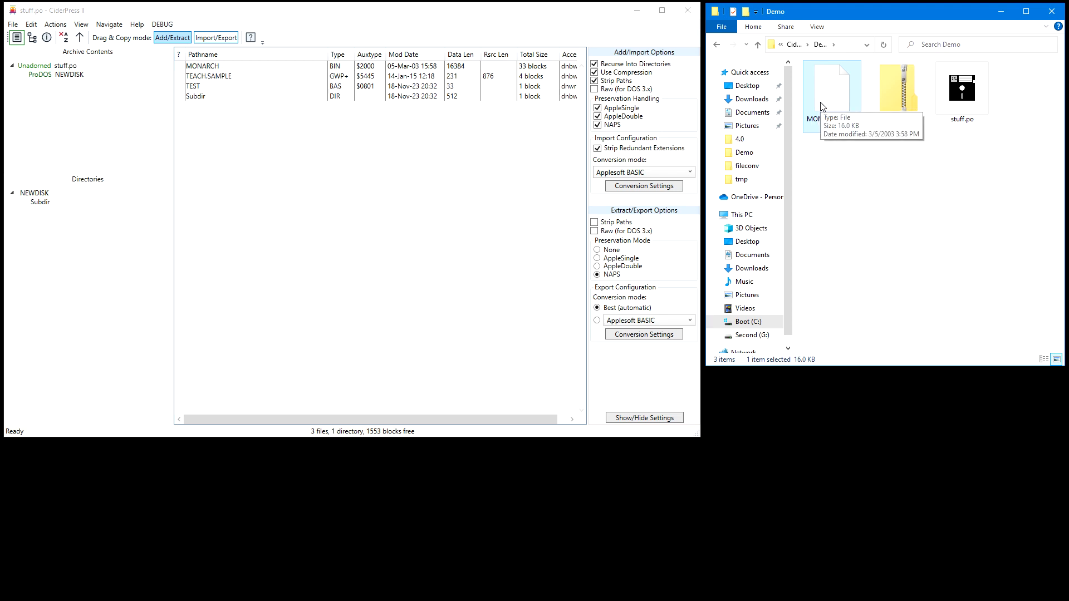
Export MONARCH as a PNG into the Demo folder using Import/Export copy mode, and view the original for comparison
{"action": "left_click", "coordinate": [217, 37]}
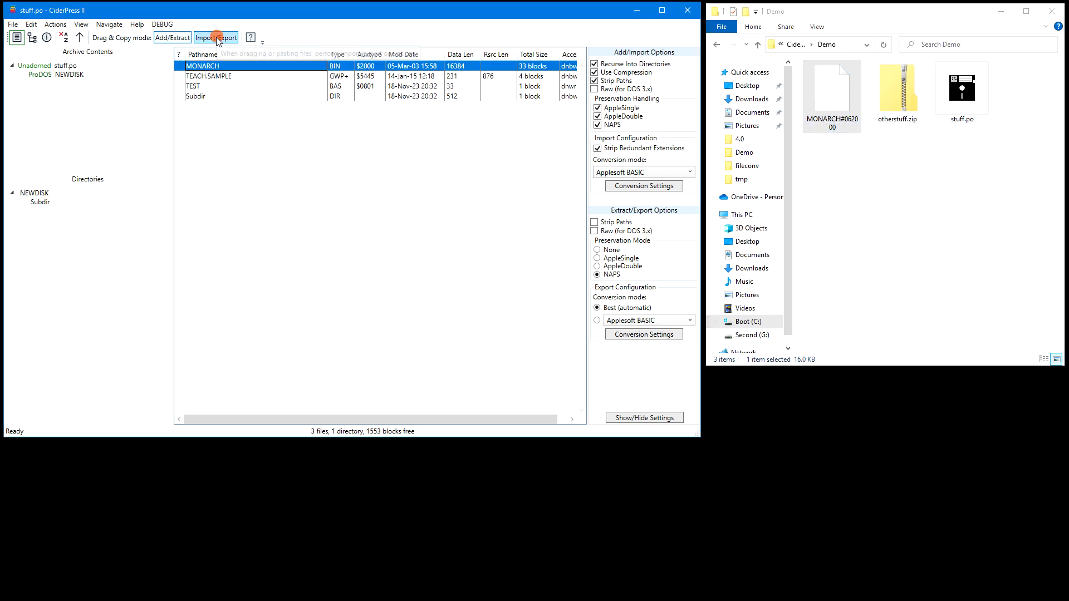
{"action": "left_click_drag", "start_coordinate": [212, 66], "coordinate": [891, 190]}
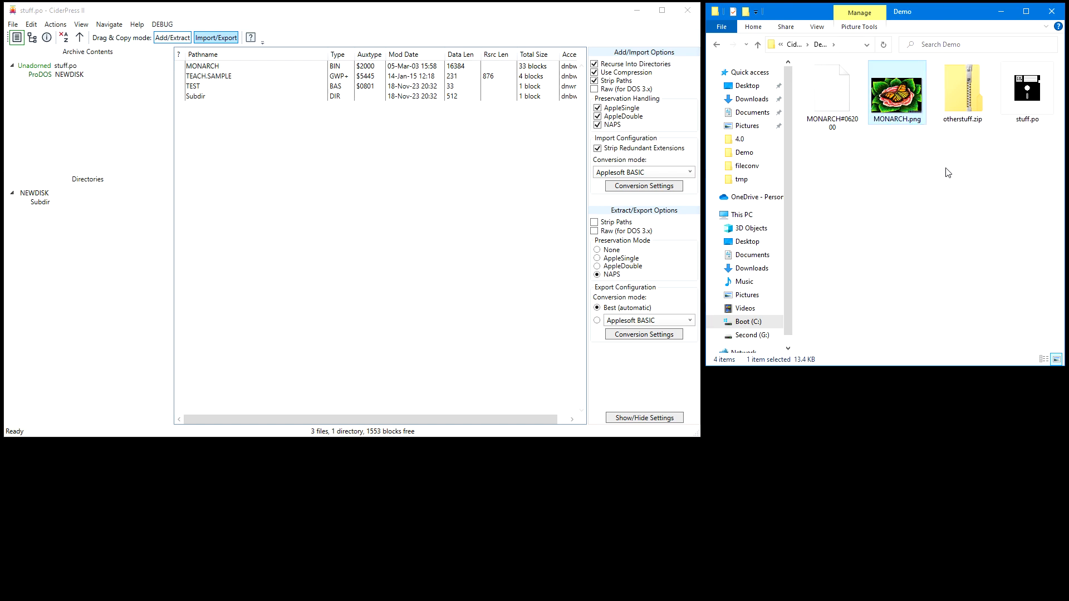
{"action": "double_click", "coordinate": [217, 66]}
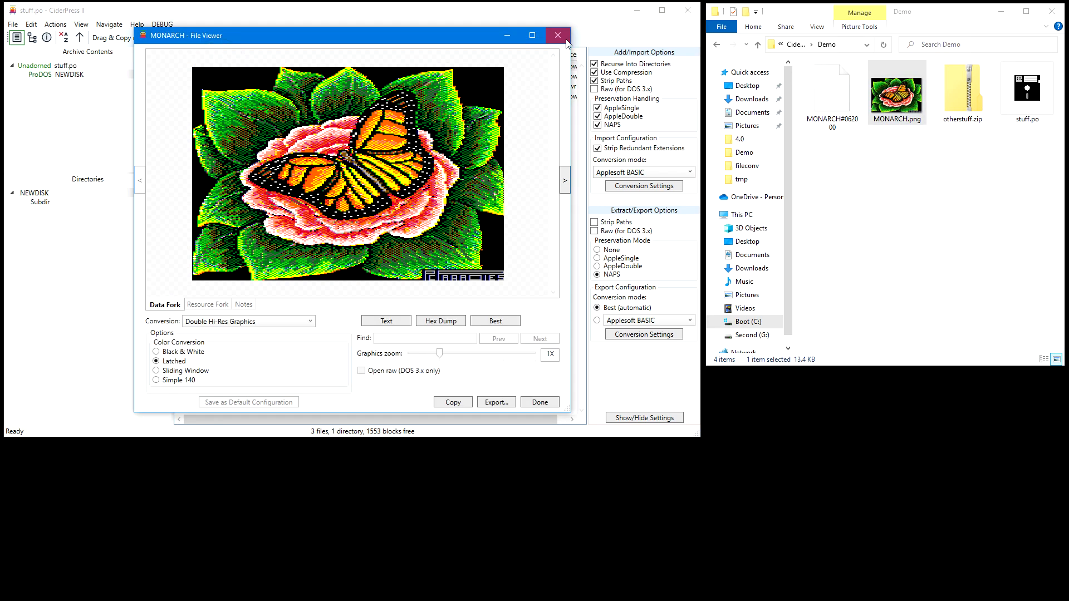
{"action": "left_click", "coordinate": [558, 35]}
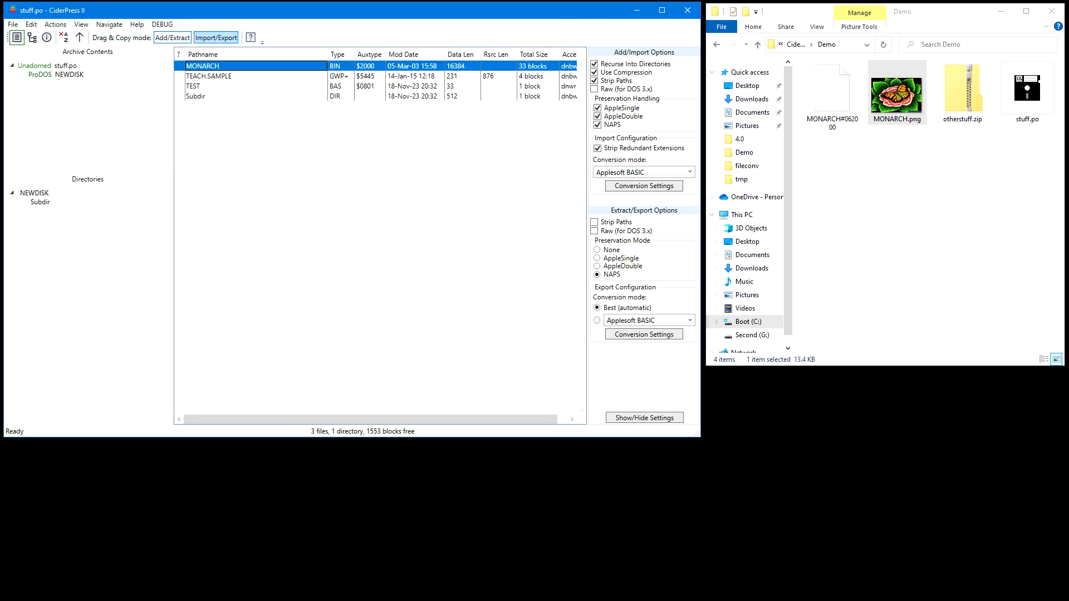
Bring up the Gmail draft and attach MONARCH to it, extracted in Add/Extract mode with AppleSingle preservation
{"action": "left_click_drag", "start_coordinate": [1068, 312], "coordinate": [885, 278]}
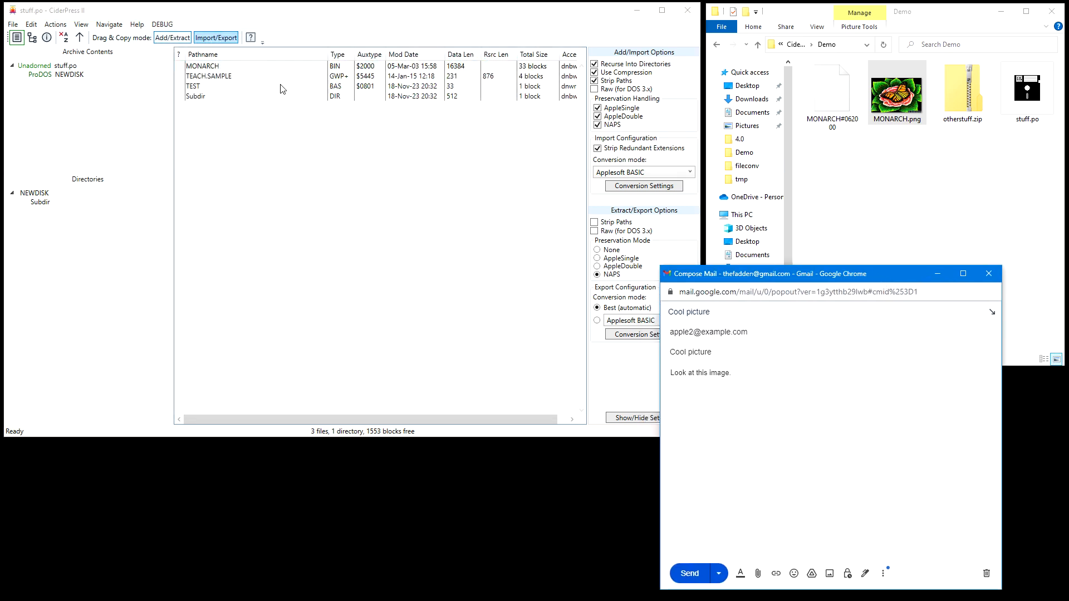
{"action": "left_click", "coordinate": [172, 39]}
{"action": "left_click", "coordinate": [172, 39]}
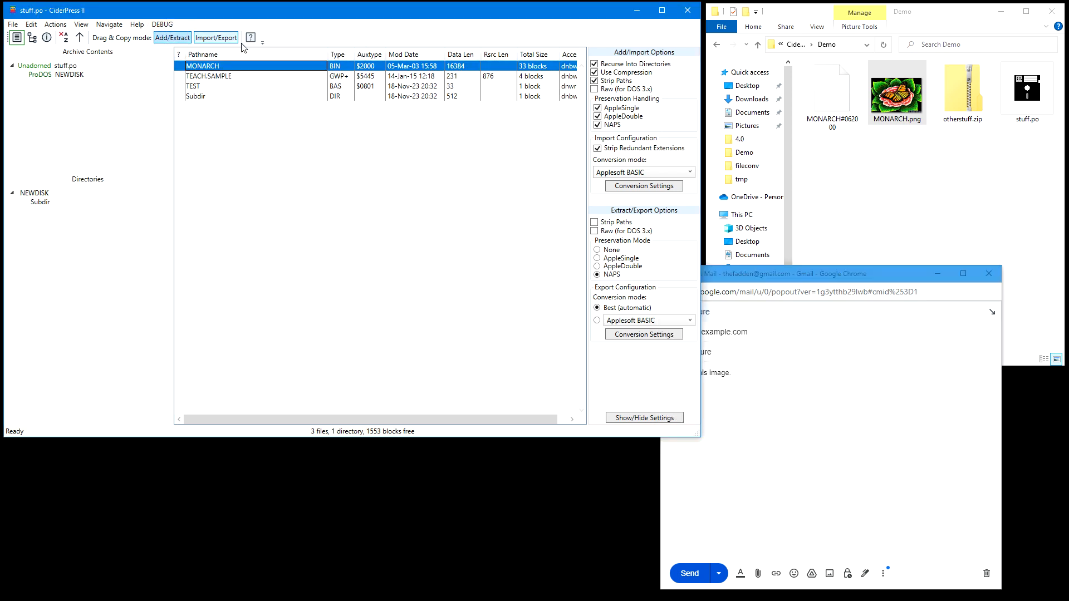
{"action": "left_click", "coordinate": [597, 258]}
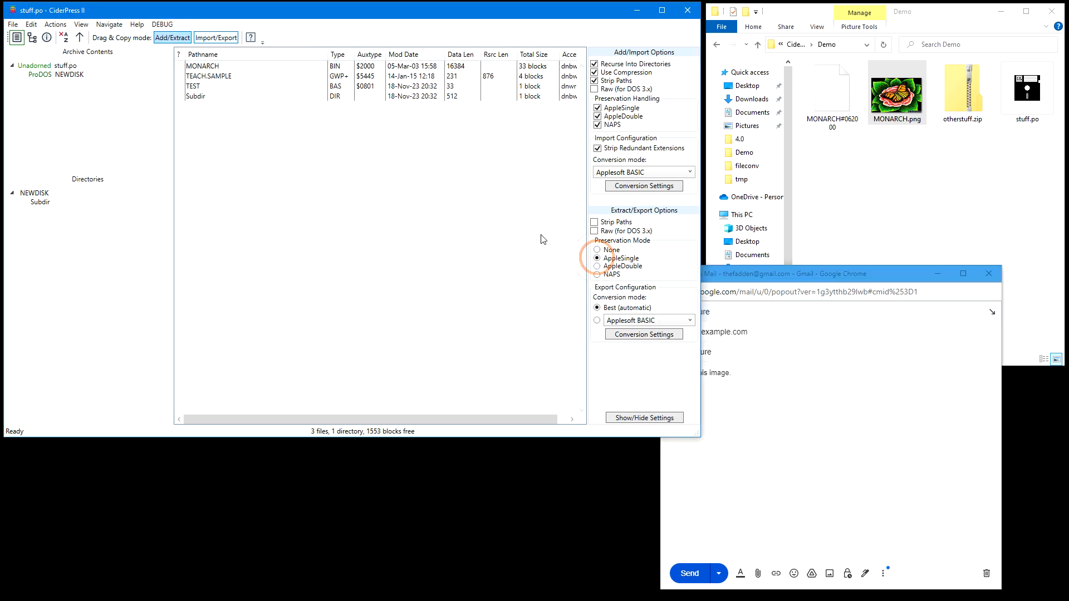
{"action": "left_click_drag", "start_coordinate": [217, 66], "coordinate": [806, 474]}
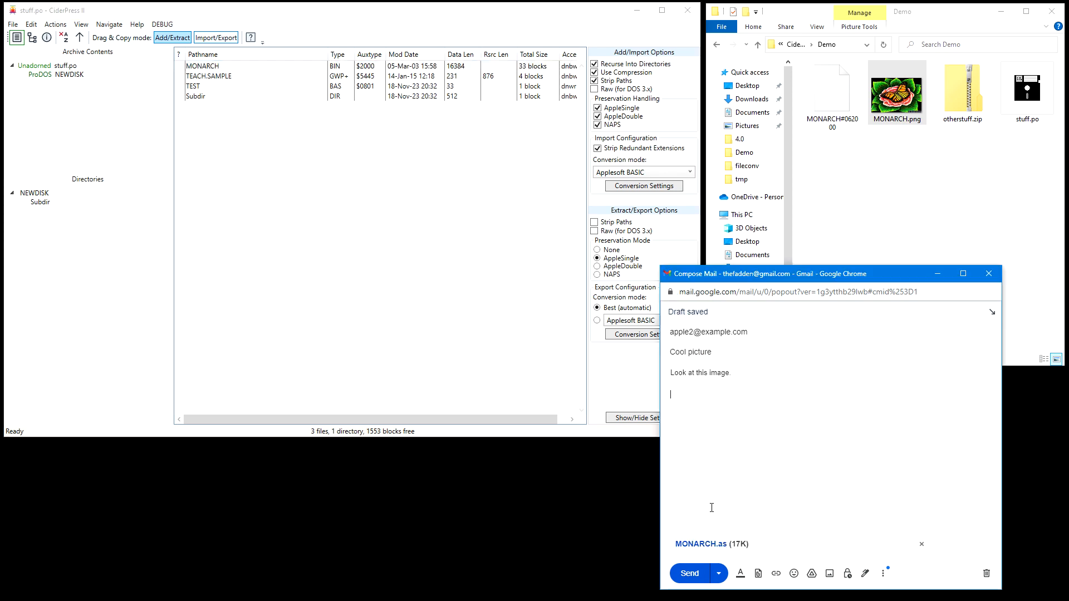
Insert MONARCH into the Gmail draft as a converted picture using Import/Export mode, and put the draft window away
{"action": "left_click", "coordinate": [216, 38]}
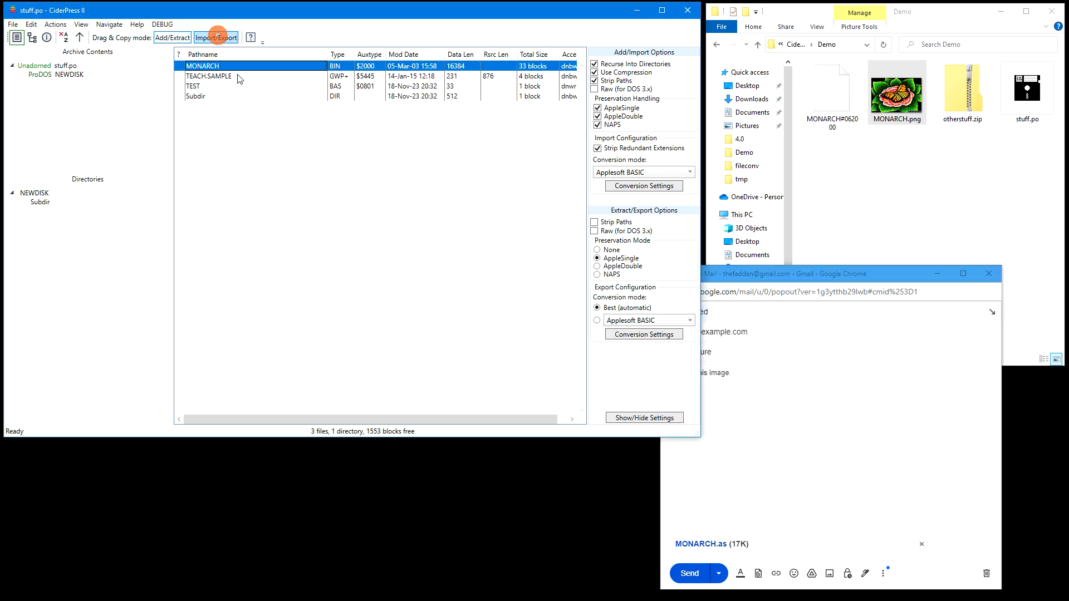
{"action": "left_click_drag", "start_coordinate": [220, 67], "coordinate": [756, 424]}
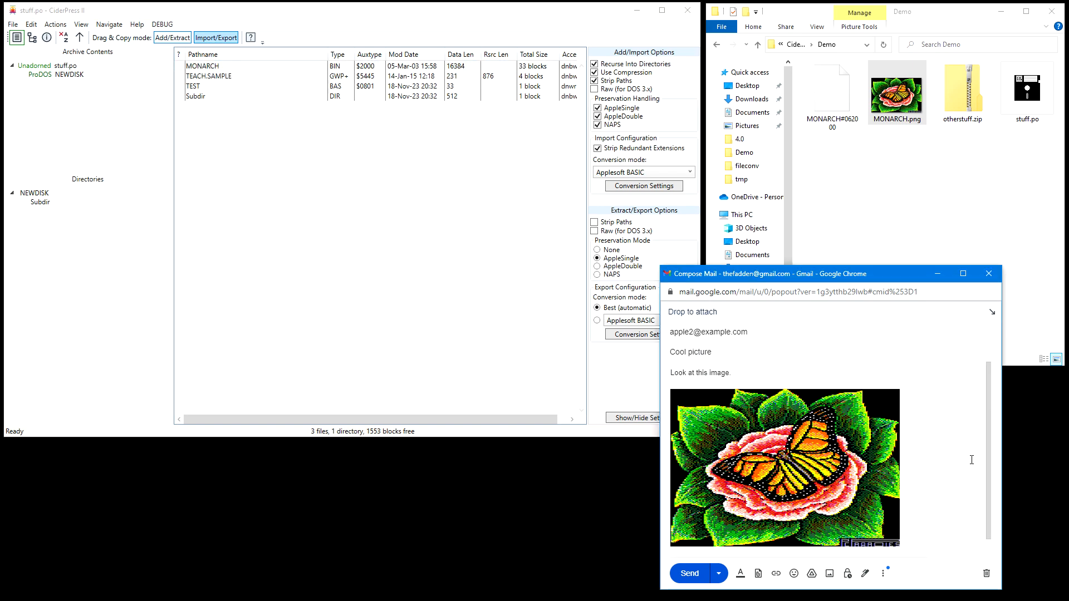
{"action": "left_click", "coordinate": [937, 273]}
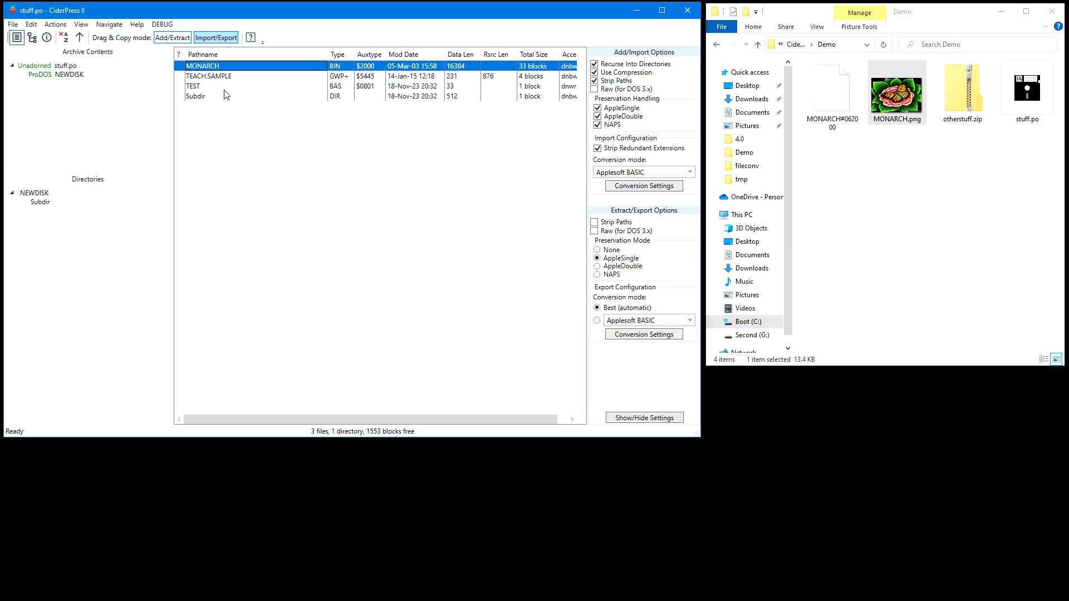
View the TEST BASIC program and export it as a text file into the Demo folder
{"action": "double_click", "coordinate": [194, 86]}
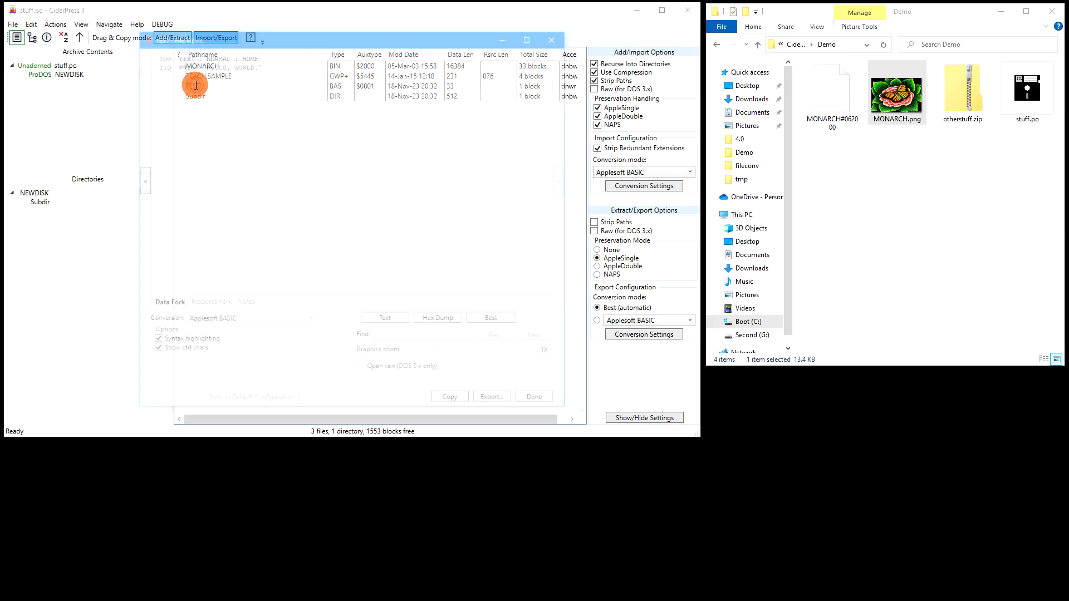
{"action": "left_click", "coordinate": [558, 35]}
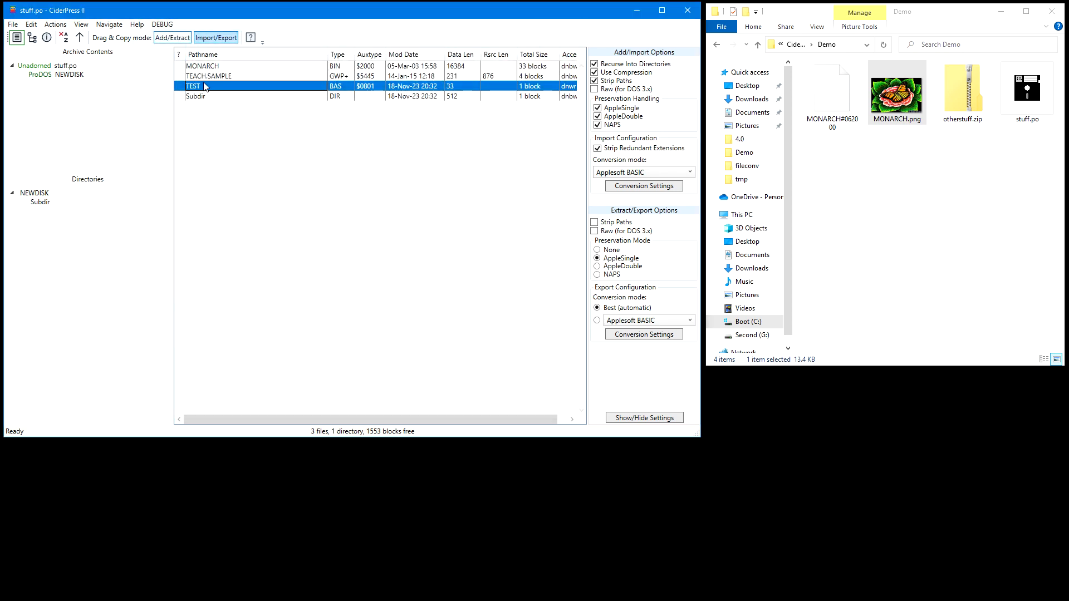
{"action": "left_click_drag", "start_coordinate": [201, 88], "coordinate": [857, 185]}
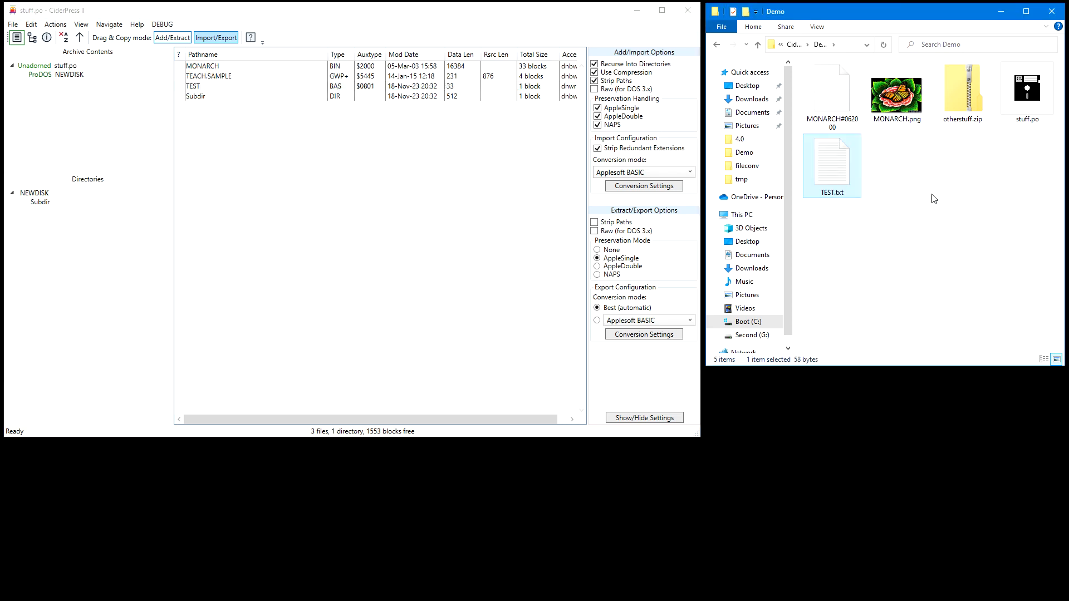
In Notepad, replace the period after WORLD in TEST.txt with "!!!", and save and close the file
{"action": "double_click", "coordinate": [831, 167]}
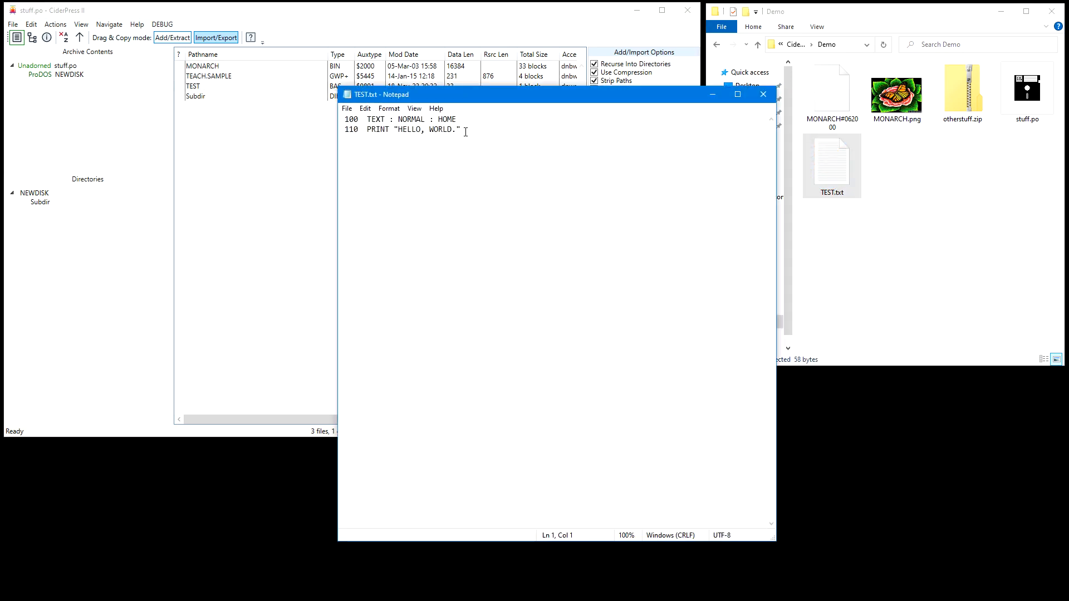
{"action": "left_click_drag", "start_coordinate": [457, 130], "coordinate": [454, 131]}
{"action": "type", "text": "!!!"}
{"action": "key", "text": "ctrl+s"}
{"action": "left_click", "coordinate": [763, 94]}
Import the edited TEST.txt into stuff.po, overwriting TEST, check the program listing and move TEST into Subdir
{"action": "left_click_drag", "start_coordinate": [828, 171], "coordinate": [298, 186]}
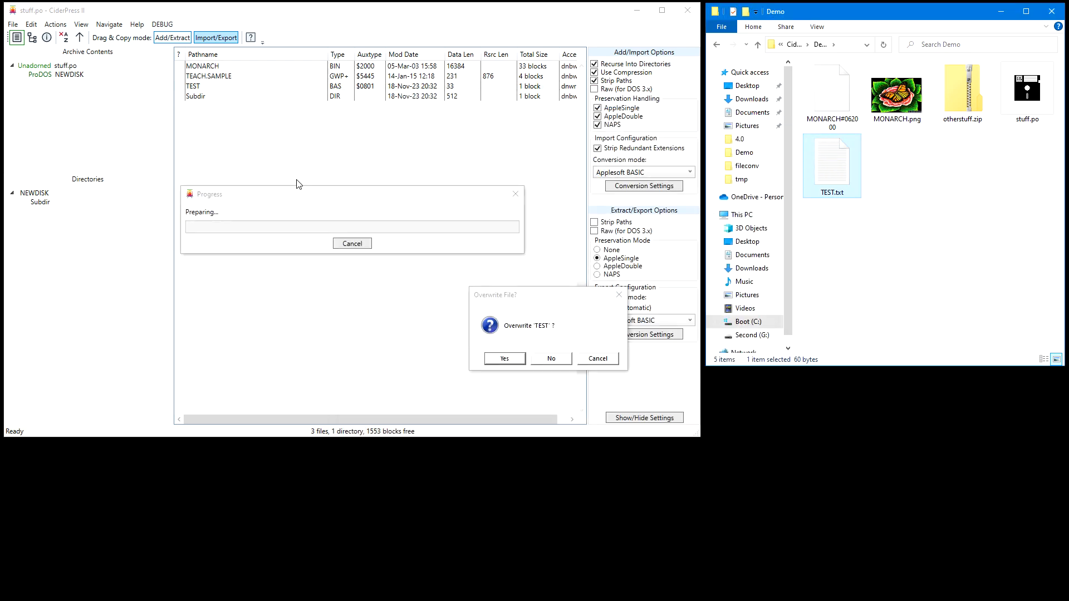
{"action": "left_click", "coordinate": [502, 361]}
{"action": "double_click", "coordinate": [194, 77]}
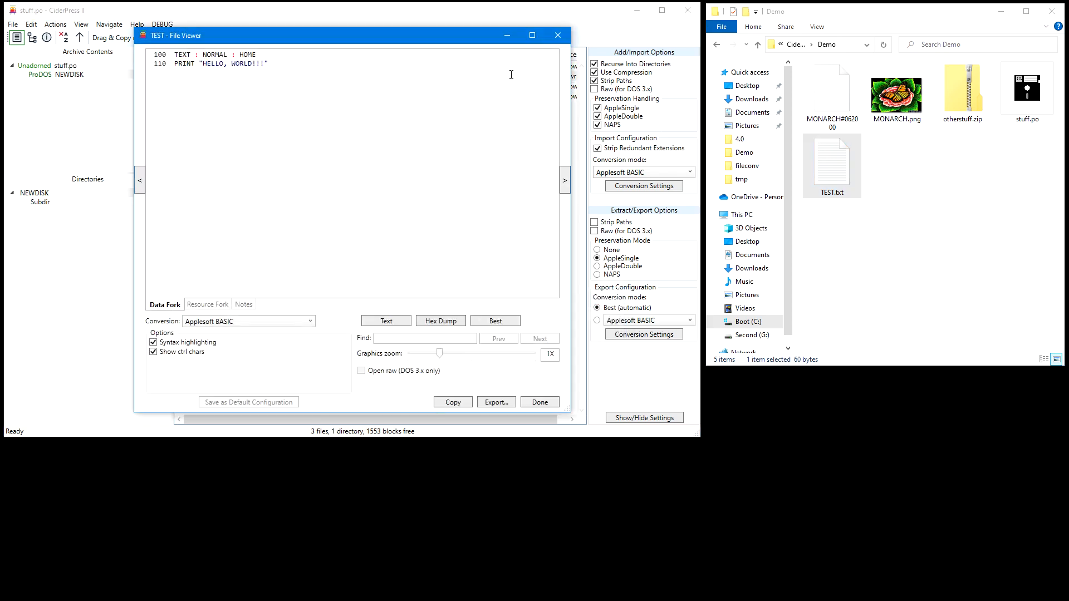
{"action": "left_click", "coordinate": [558, 36]}
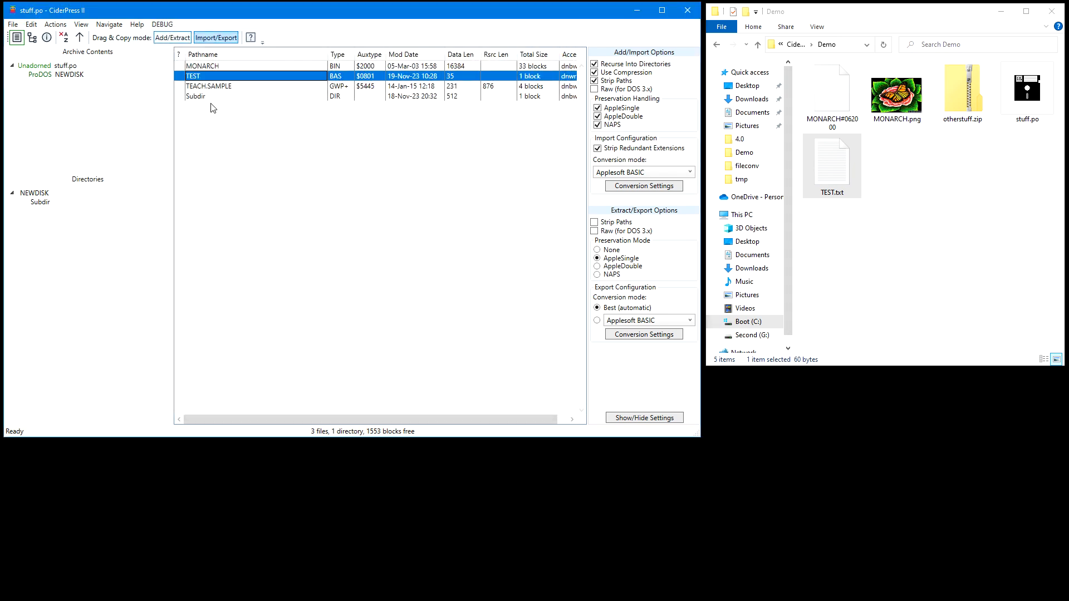
{"action": "left_click_drag", "start_coordinate": [223, 79], "coordinate": [198, 98]}
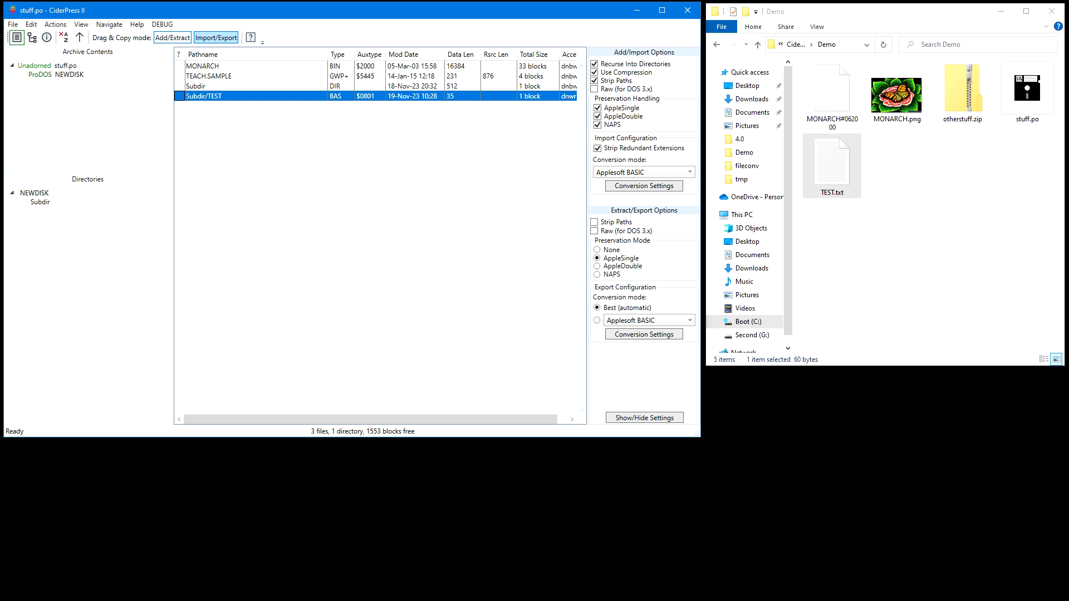
Copy TEACH.SAMPLE from stuff.po into otherstuff.zip, opened in a second window, using Add/Extract mode, and view the copy
{"action": "double_click", "coordinate": [963, 92]}
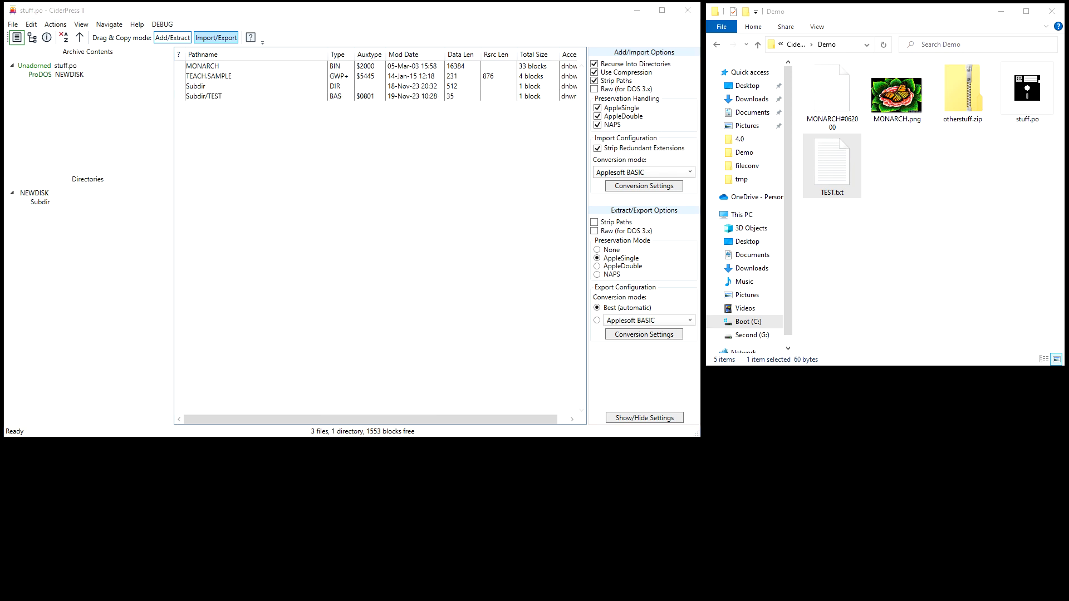
{"action": "left_click_drag", "start_coordinate": [1036, 156], "coordinate": [873, 177]}
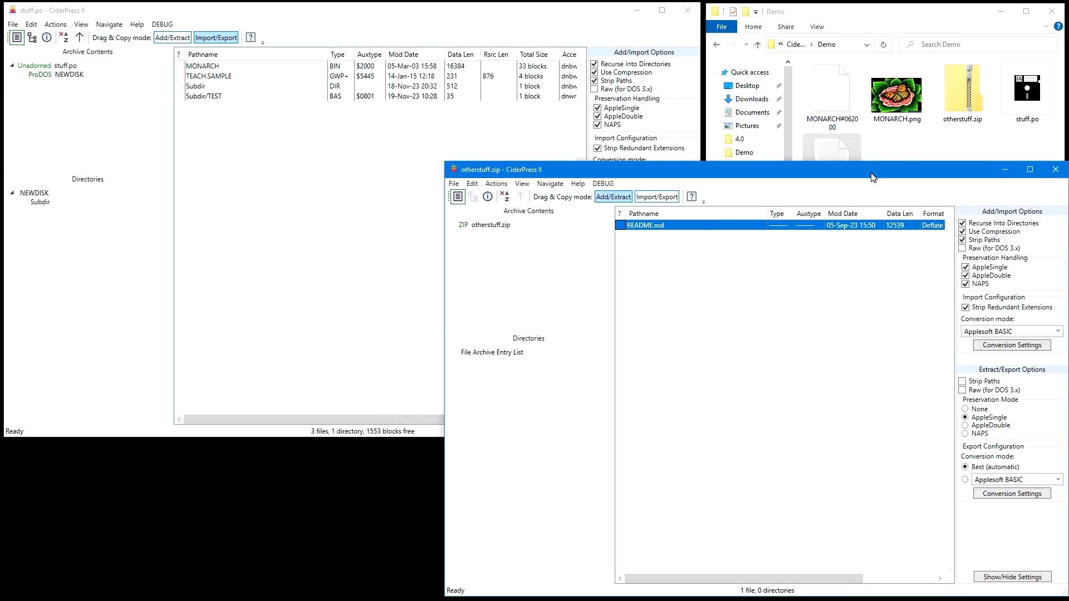
{"action": "left_click", "coordinate": [171, 37]}
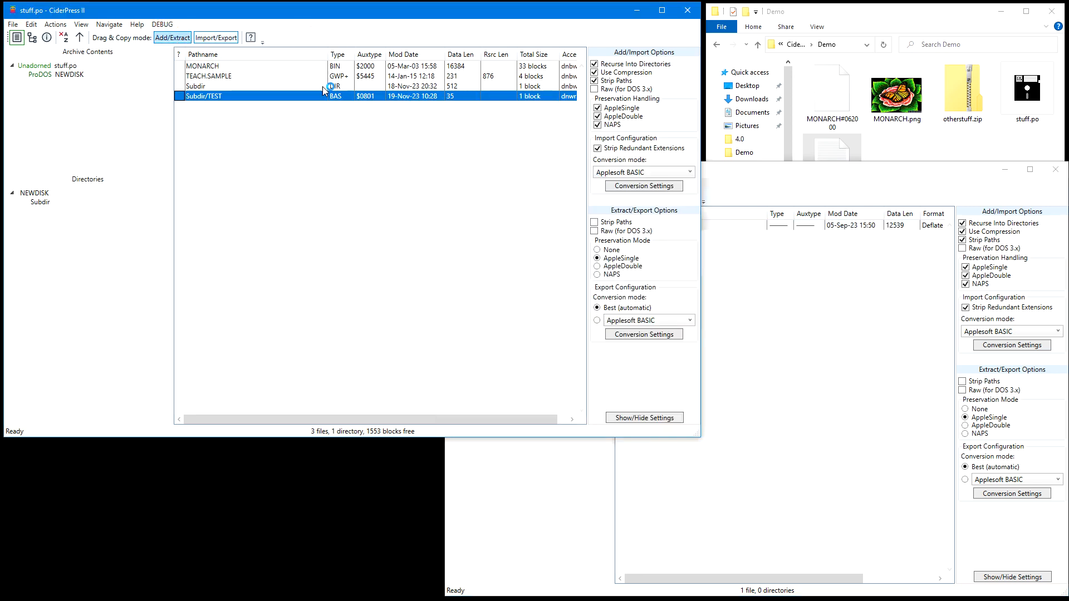
{"action": "left_click", "coordinate": [207, 77]}
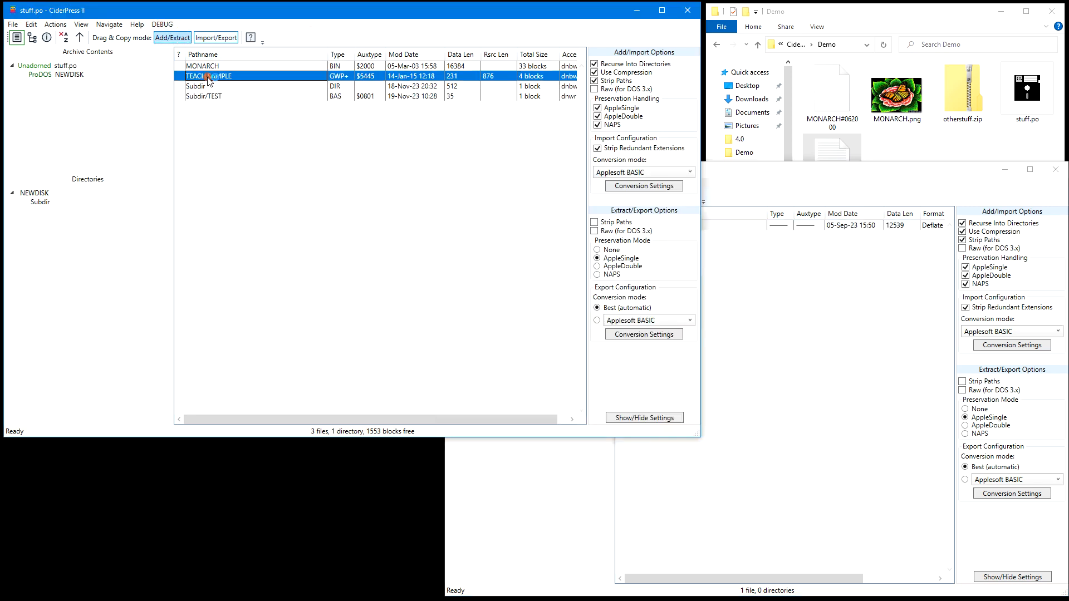
{"action": "left_click_drag", "start_coordinate": [202, 74], "coordinate": [762, 337]}
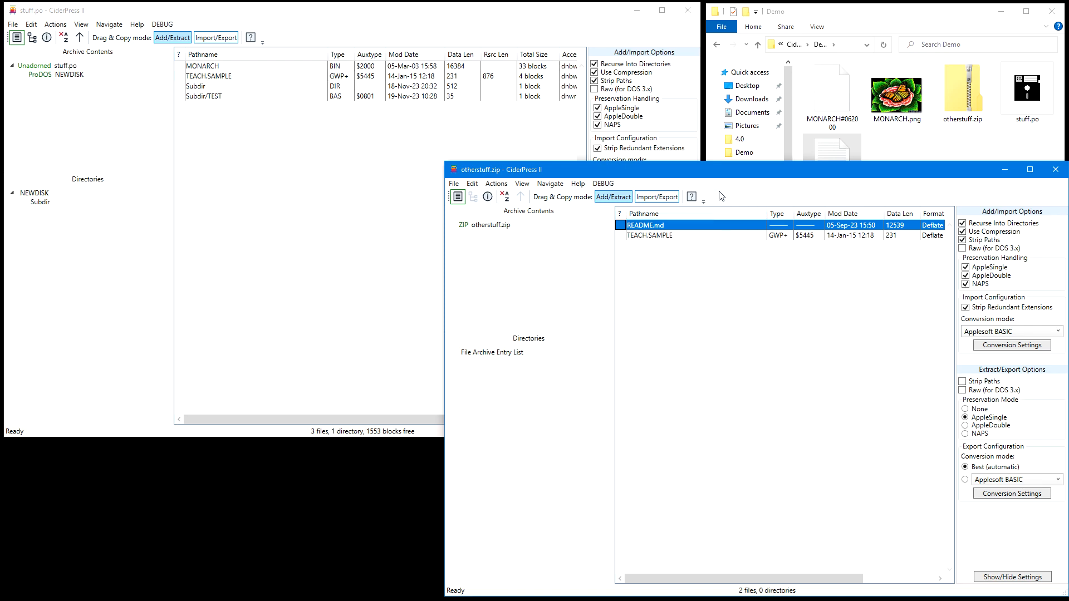
{"action": "double_click", "coordinate": [657, 235]}
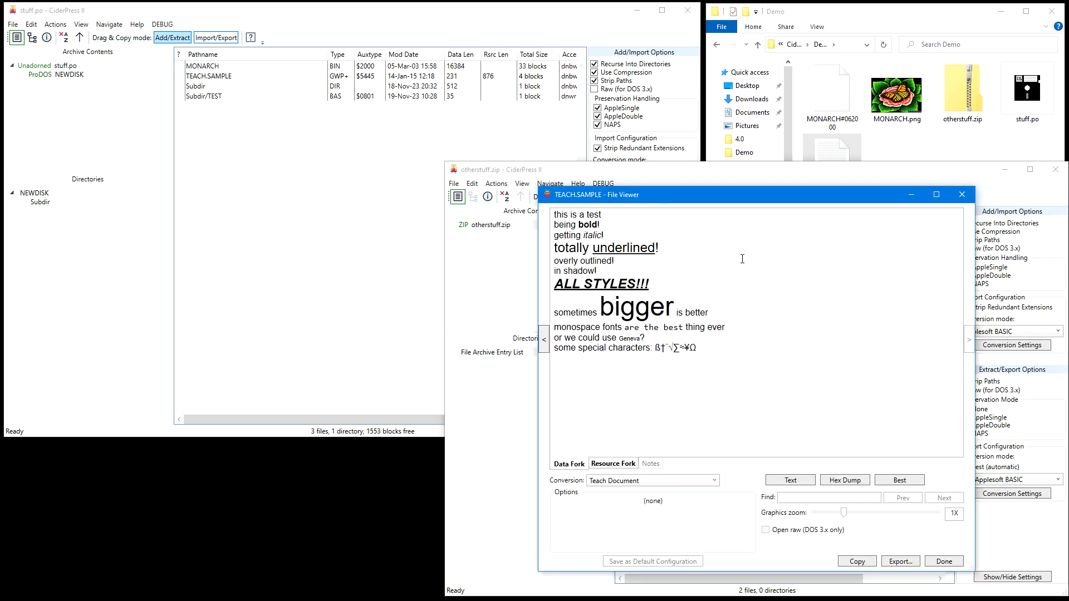
View the resource fork of the TEACH.SAMPLE copy in otherstuff.zip and close the file viewer
{"action": "left_click", "coordinate": [612, 463]}
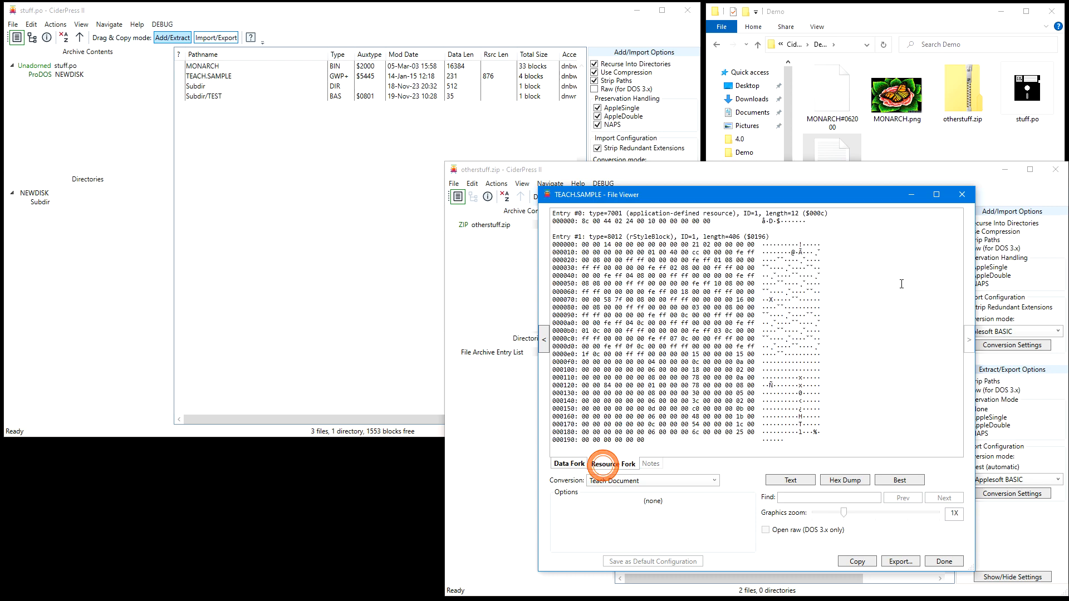
{"action": "left_click", "coordinate": [963, 194]}
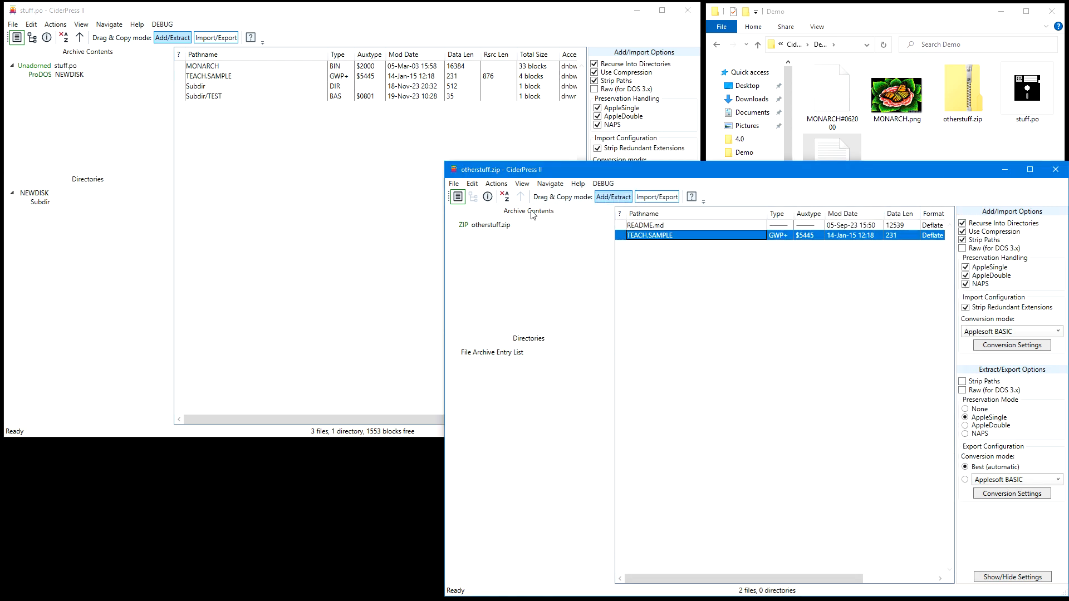
Turn off MacZip handling in the application settings, apply it to inspect the entries of otherstuff.zip, and turn it back on
{"action": "left_click", "coordinate": [470, 184]}
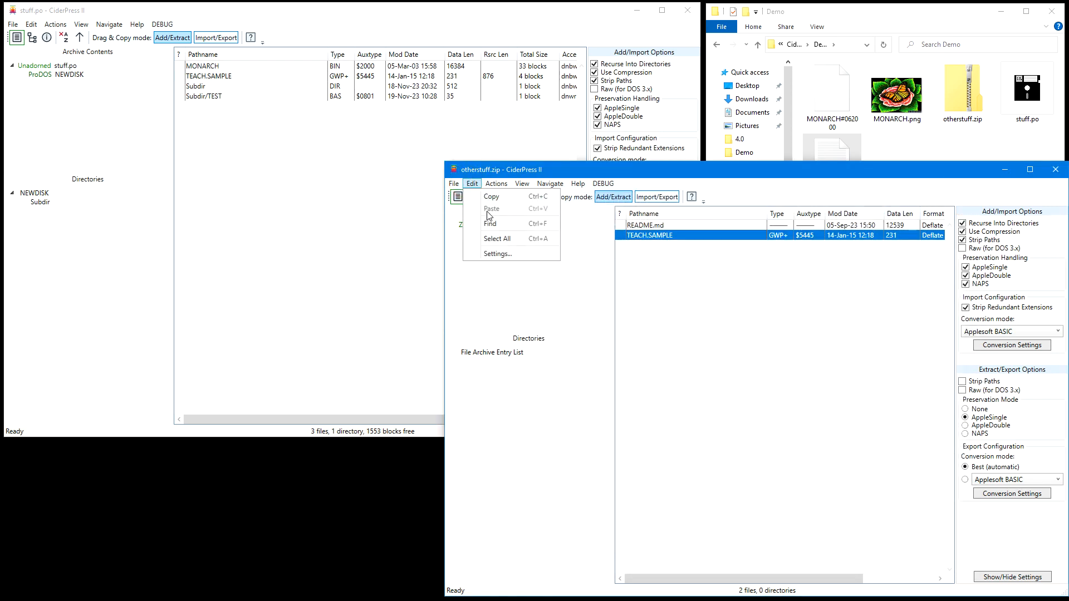
{"action": "left_click", "coordinate": [497, 254]}
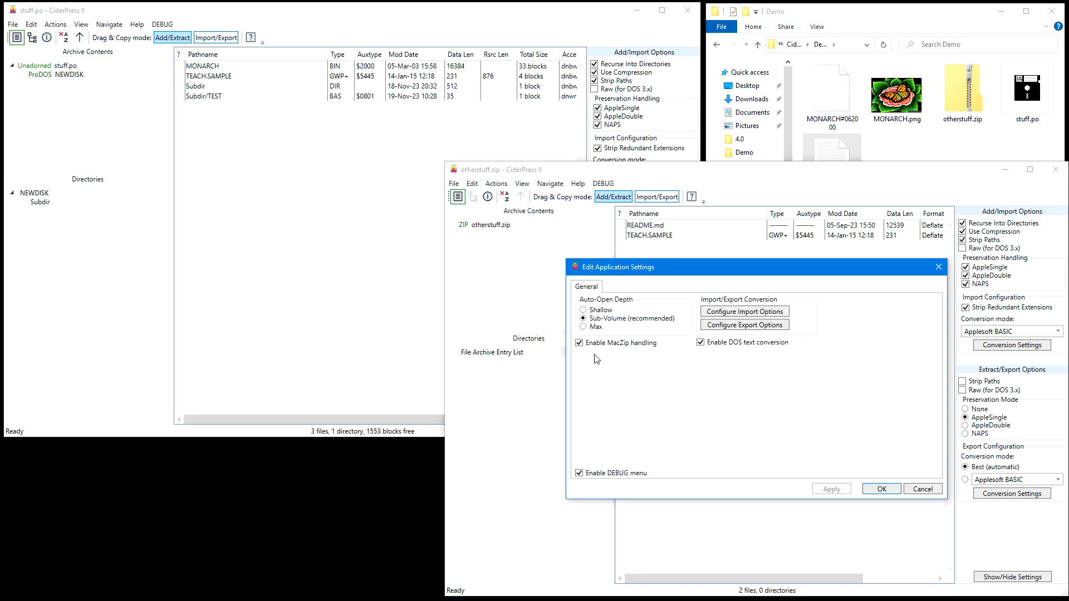
{"action": "left_click", "coordinate": [579, 343]}
{"action": "left_click", "coordinate": [843, 490]}
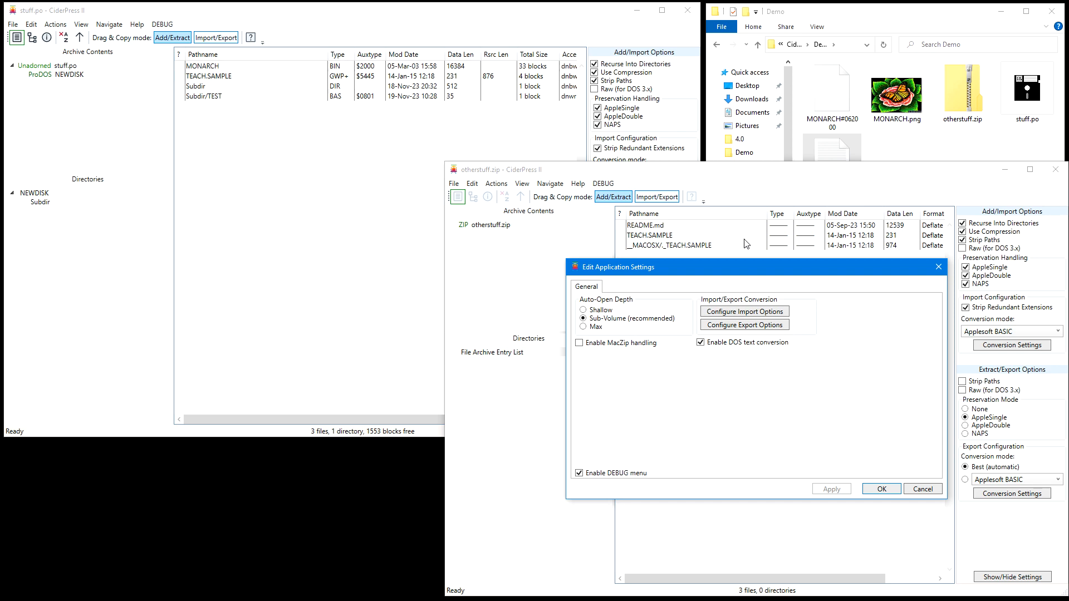
{"action": "left_click", "coordinate": [579, 343]}
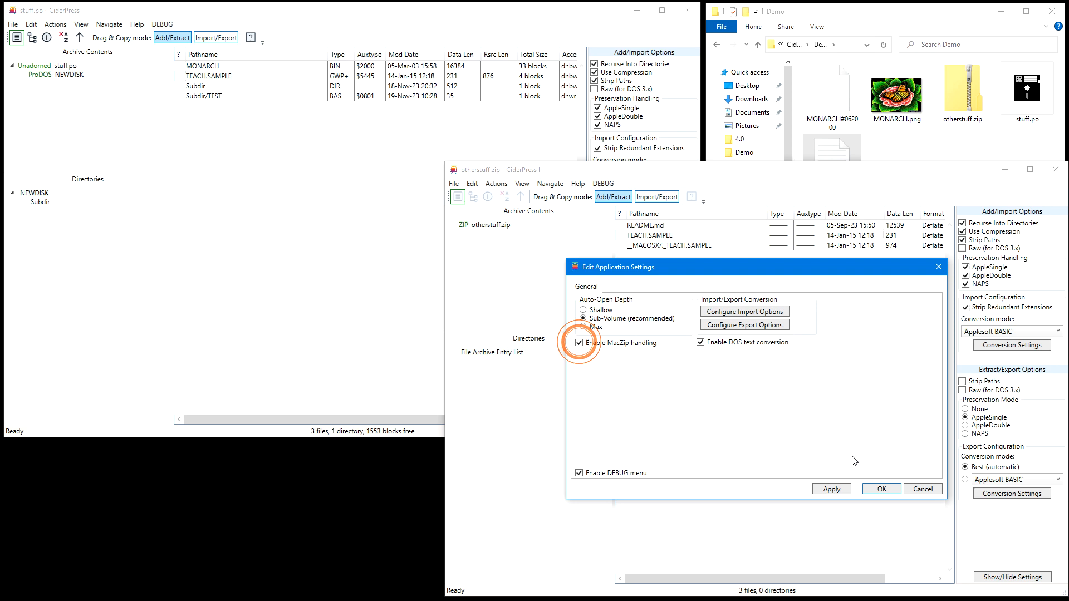
{"action": "left_click", "coordinate": [882, 489]}
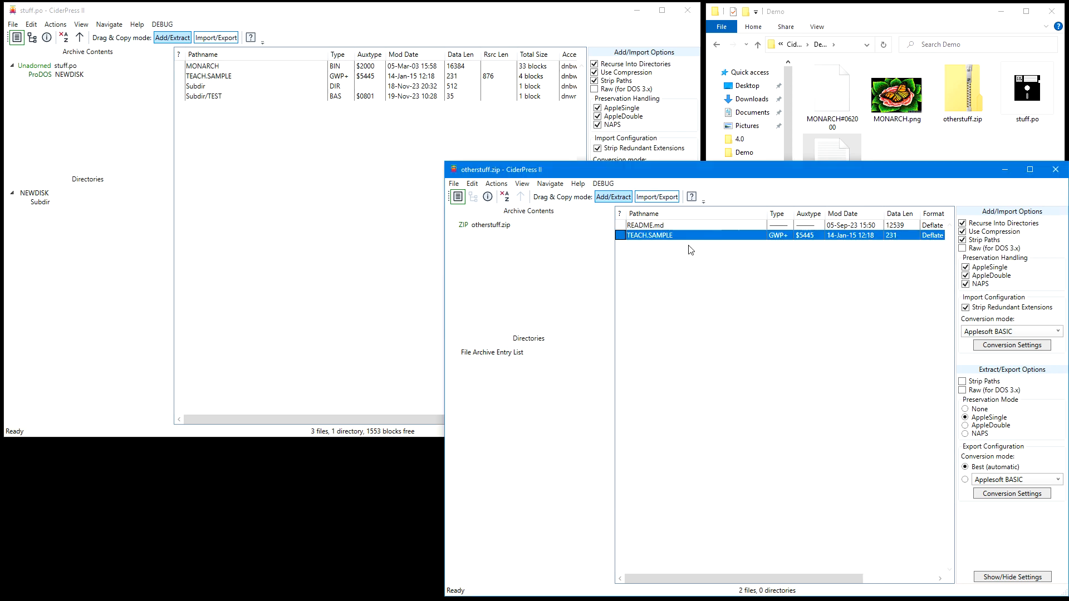
Minimize the otherstuff.zip window, view TEACH.SAMPLE from stuff.po, and copy its contents into an empty Notepad document
{"action": "left_click", "coordinate": [1004, 170]}
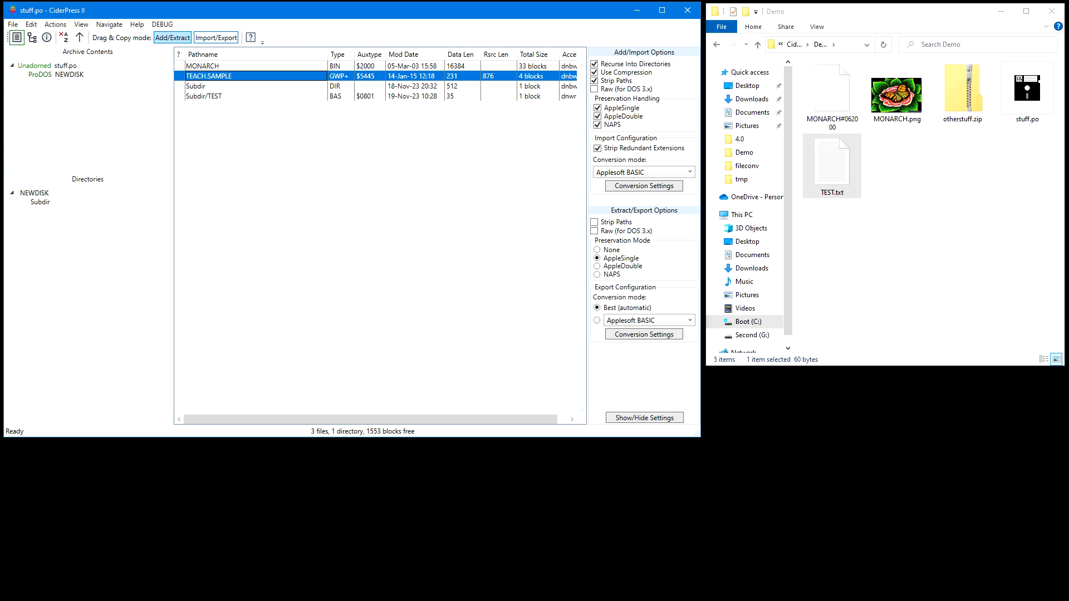
{"action": "double_click", "coordinate": [208, 76]}
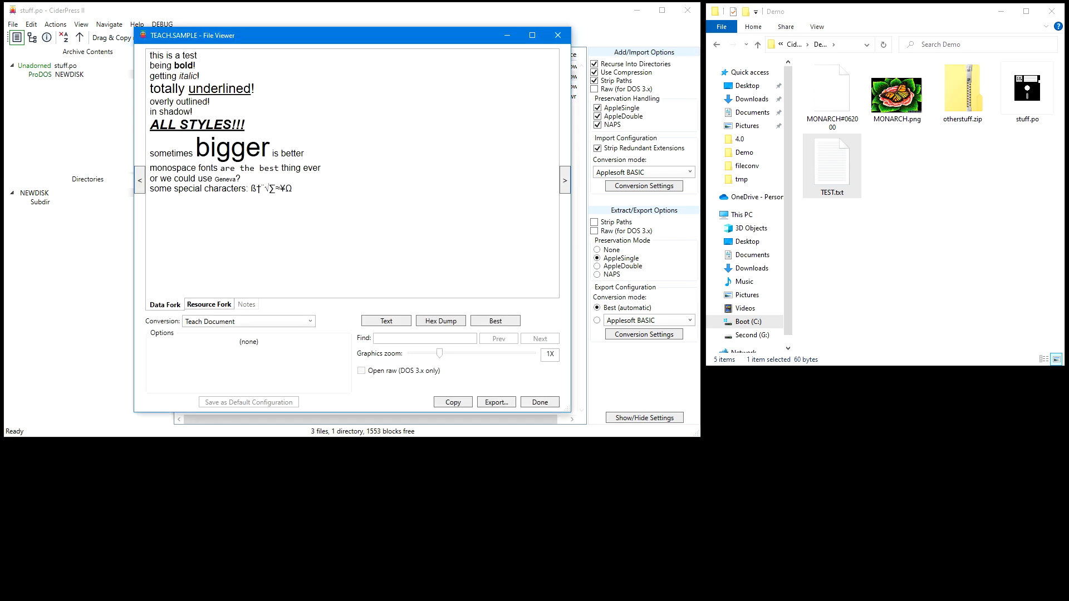
{"action": "left_click_drag", "start_coordinate": [1068, 127], "coordinate": [843, 113]}
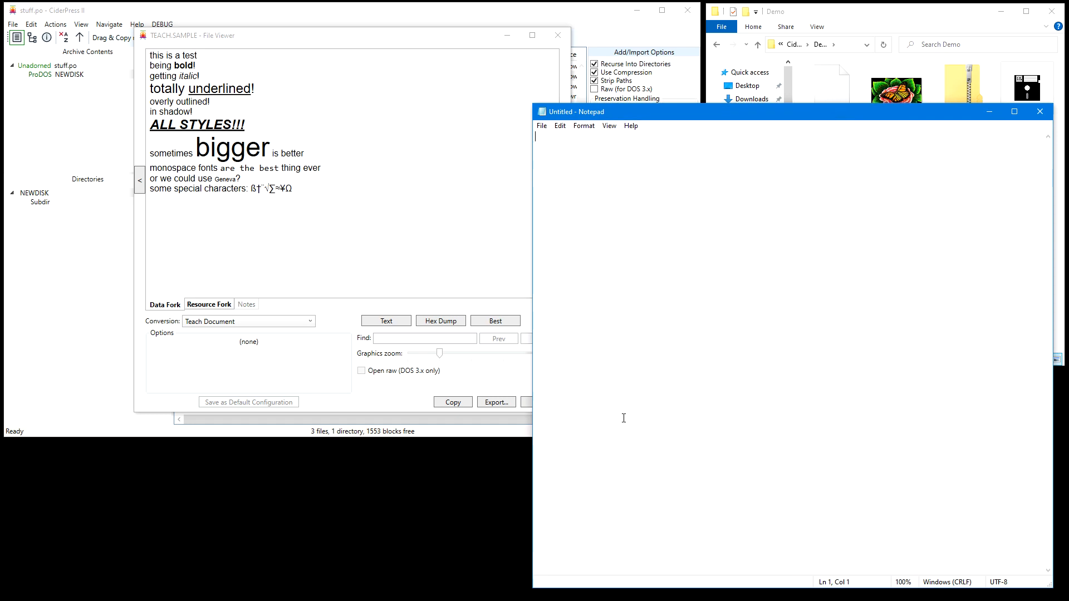
{"action": "left_click", "coordinate": [453, 401]}
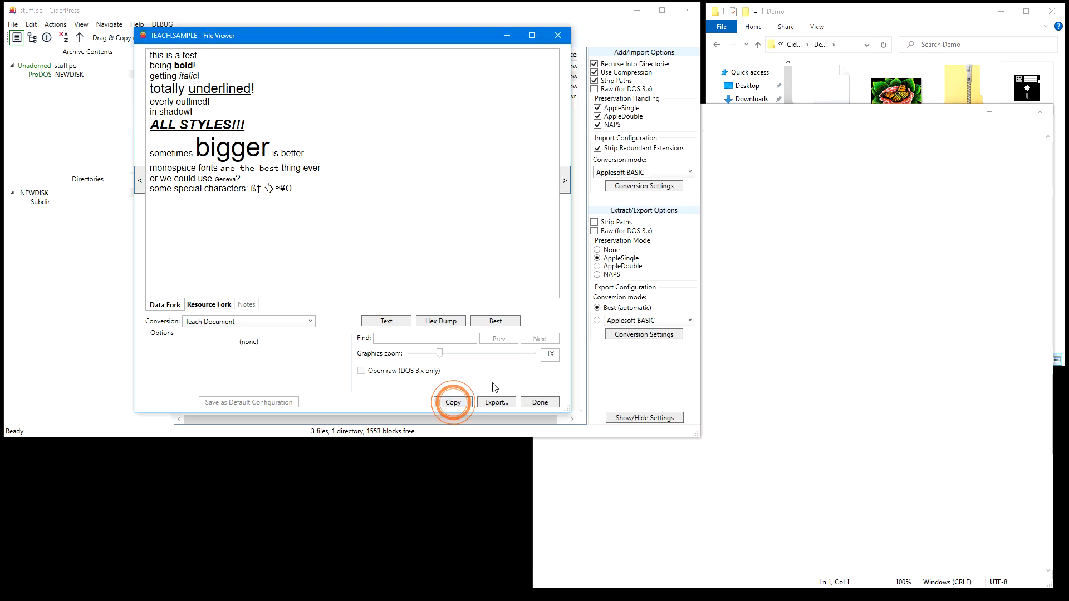
{"action": "left_click", "coordinate": [758, 256]}
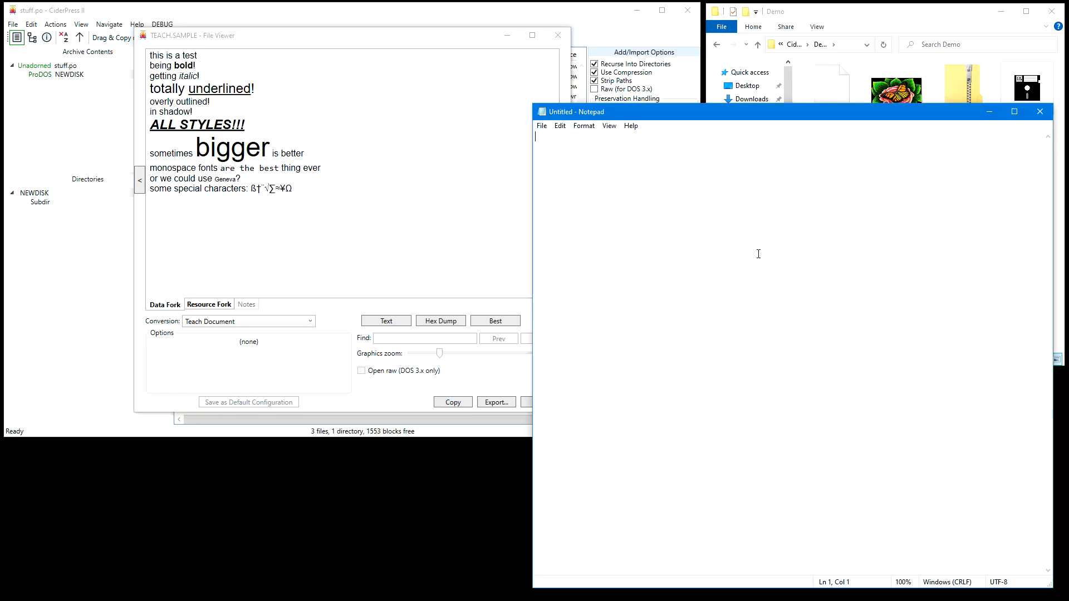
{"action": "key", "text": "ctrl+v"}
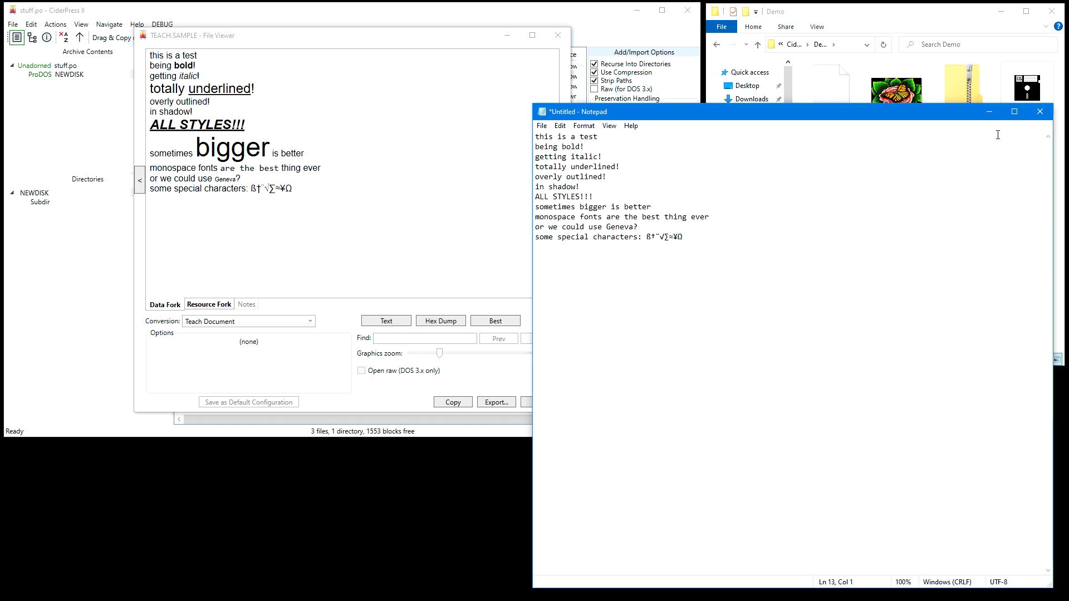
{"action": "left_click", "coordinate": [990, 111]}
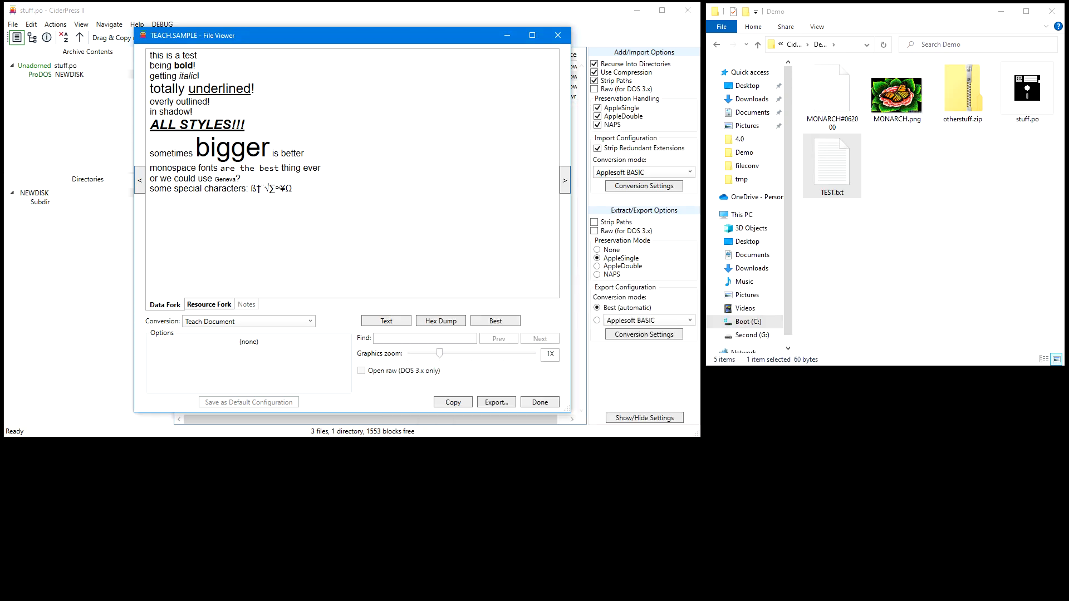
Switch to a blank Word document and paste the copied TEACH.SAMPLE contents there
{"action": "left_click_drag", "start_coordinate": [740, 89], "coordinate": [842, 102]}
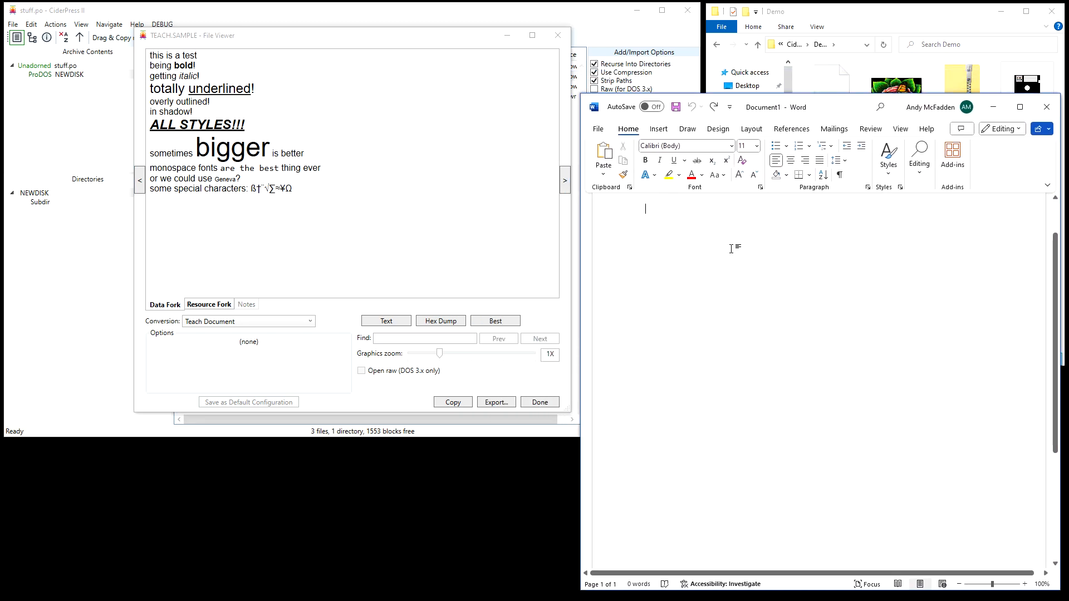
{"action": "key", "text": "ctrl+v"}
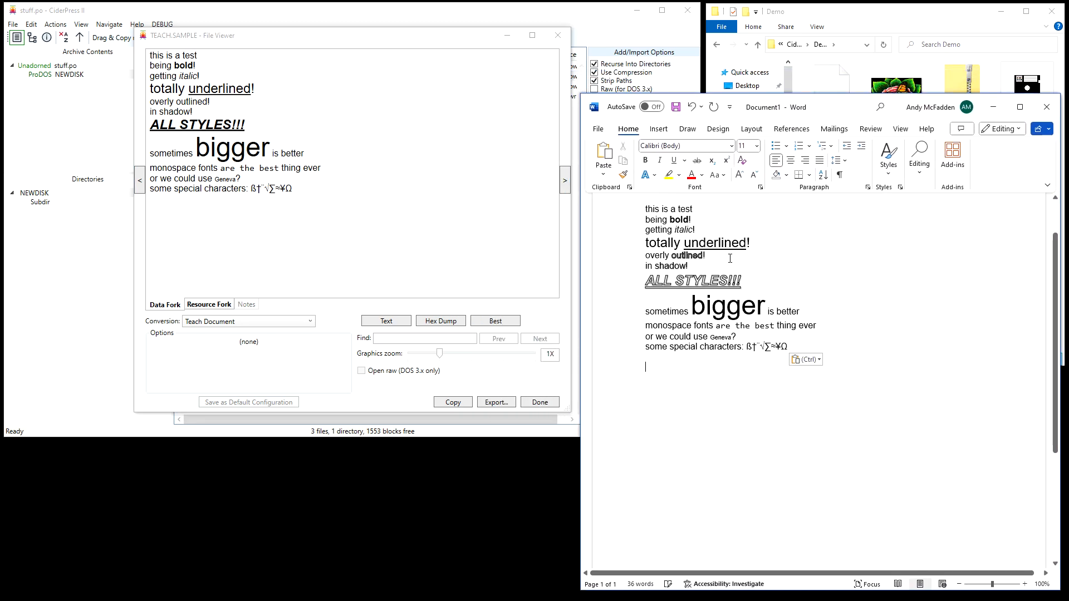
Display MONARCH in Black & White, copy the image into the Word document below the text, and close the file viewer
{"action": "left_click", "coordinate": [139, 181]}
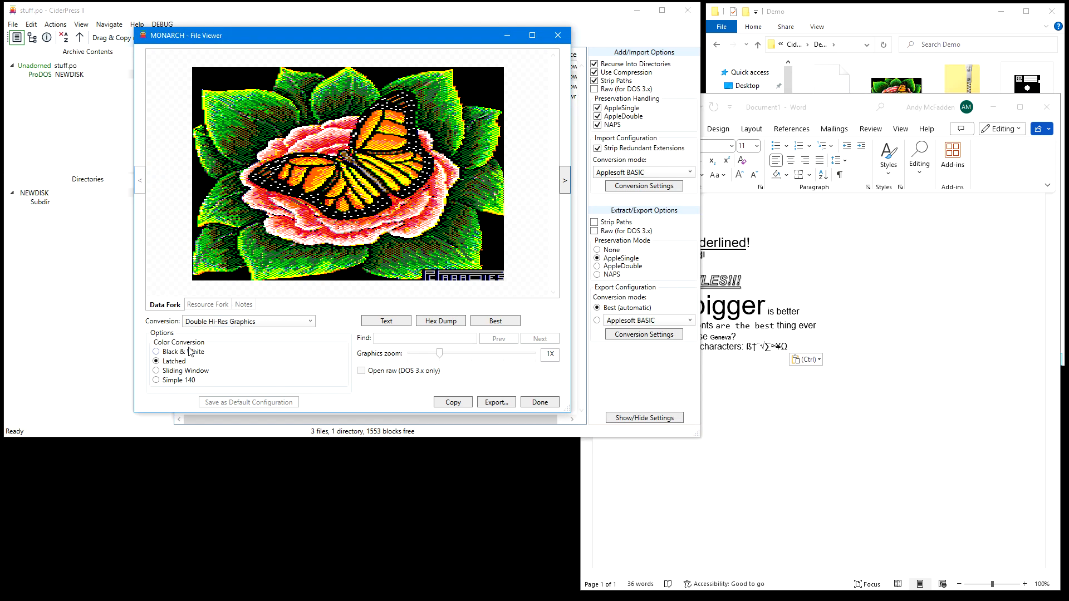
{"action": "left_click", "coordinate": [157, 352]}
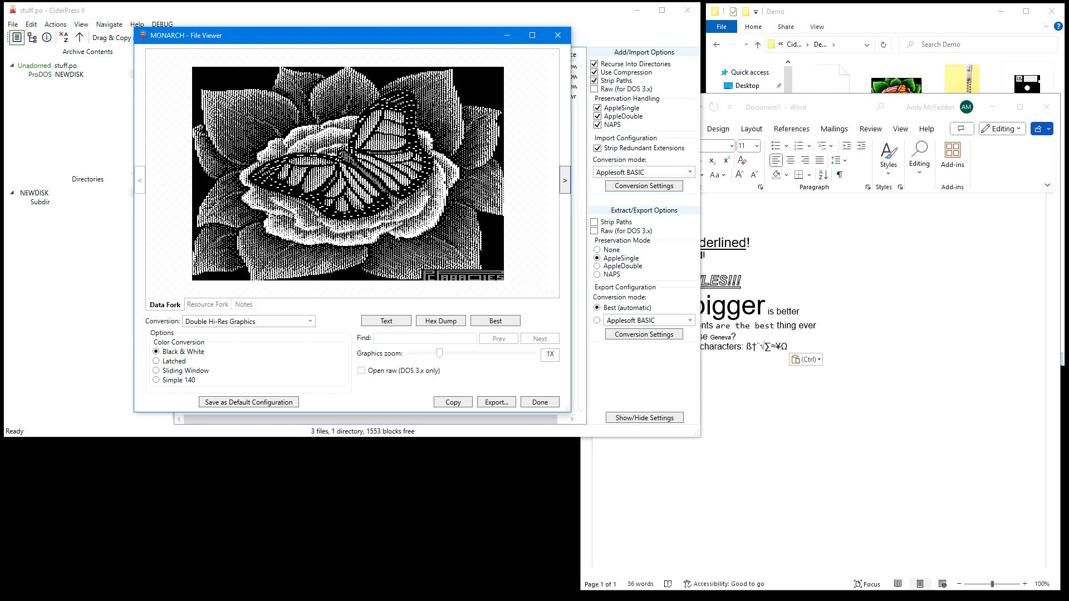
{"action": "left_click", "coordinate": [461, 406]}
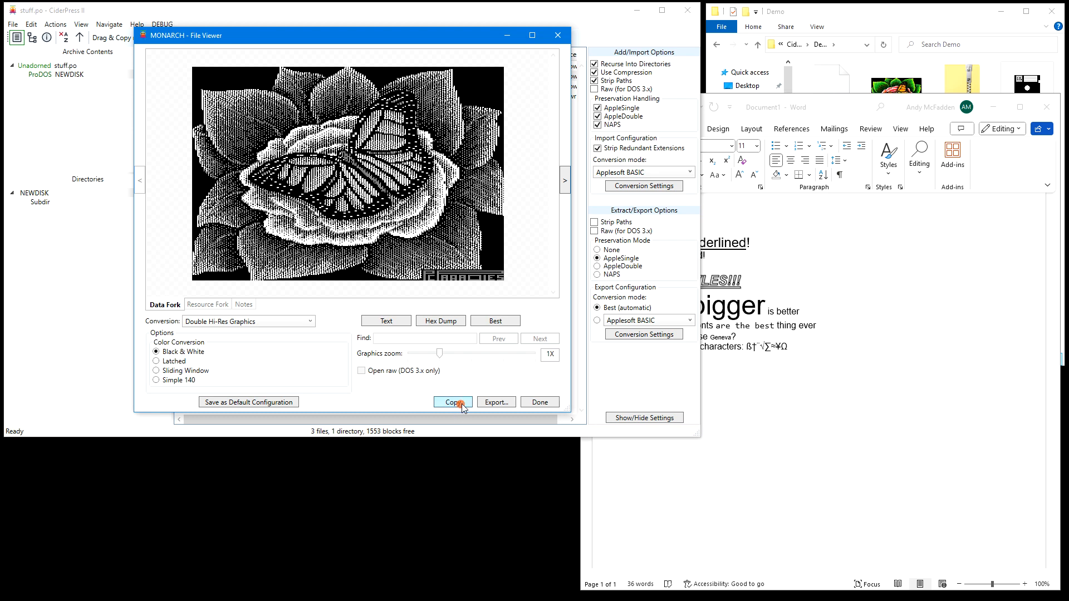
{"action": "left_click", "coordinate": [797, 443]}
{"action": "key", "text": "ctrl+v"}
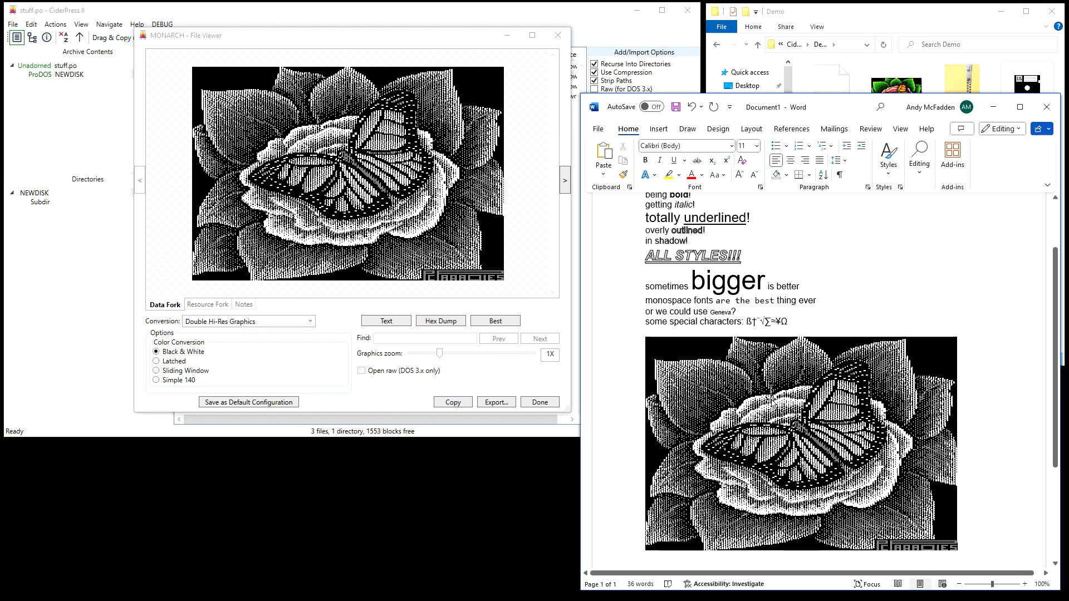
{"action": "left_click", "coordinate": [993, 107]}
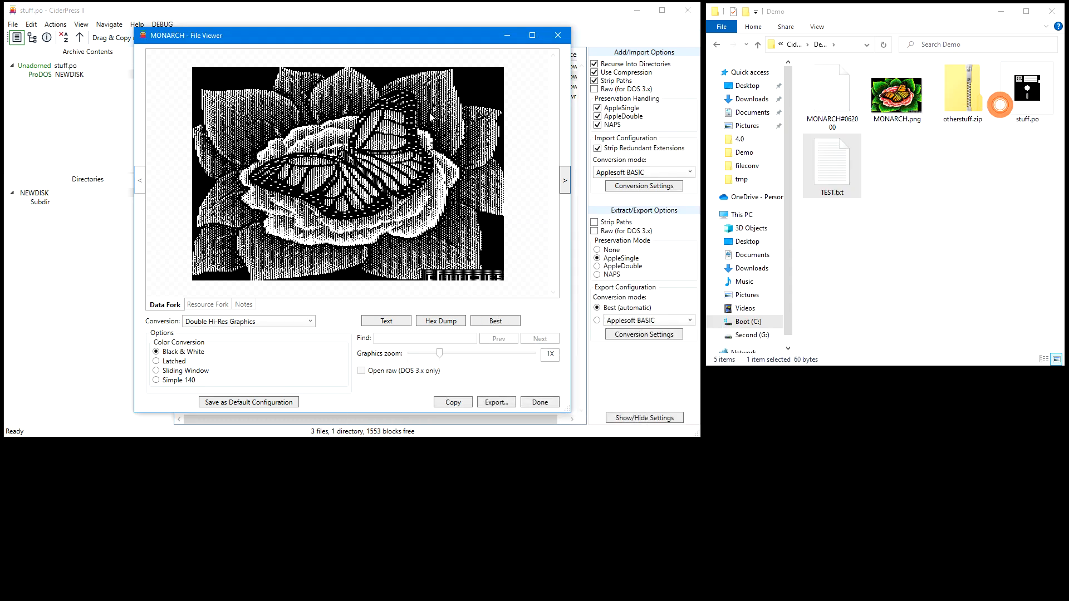
{"action": "left_click", "coordinate": [558, 36]}
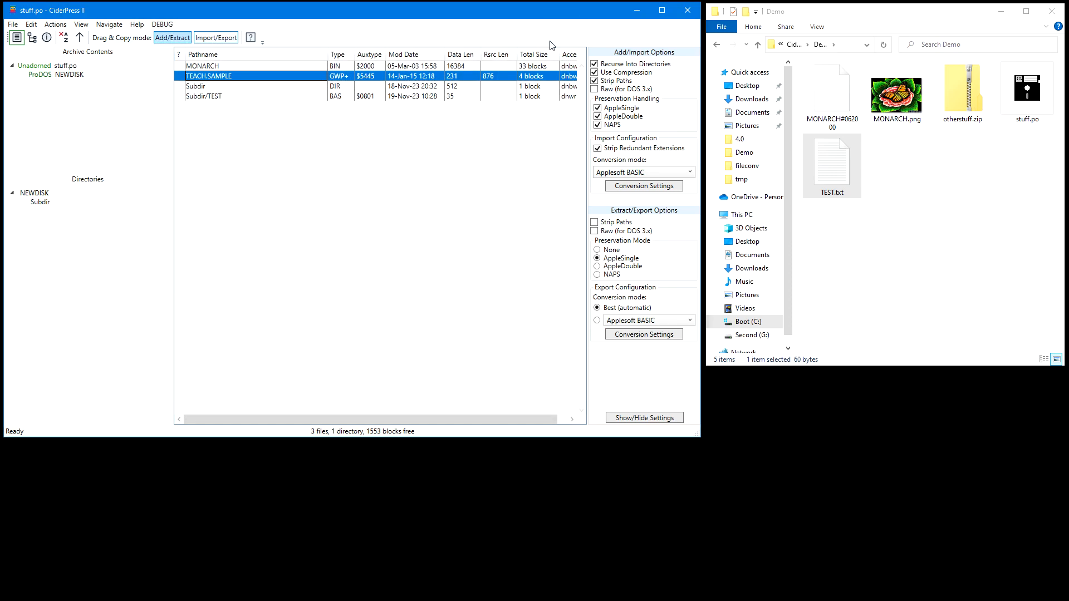